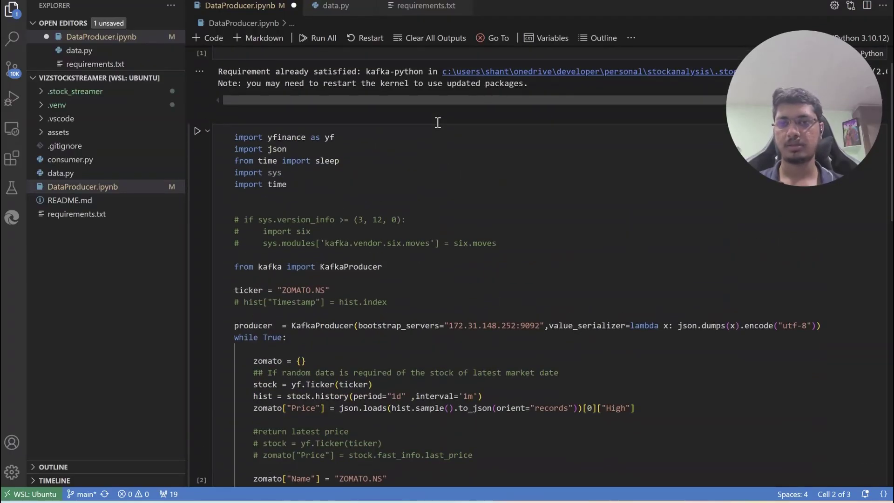
# Step: Change the producer.send topic from 'test-topic' to 'market'
pyautogui.scroll(-4, 446, 174)
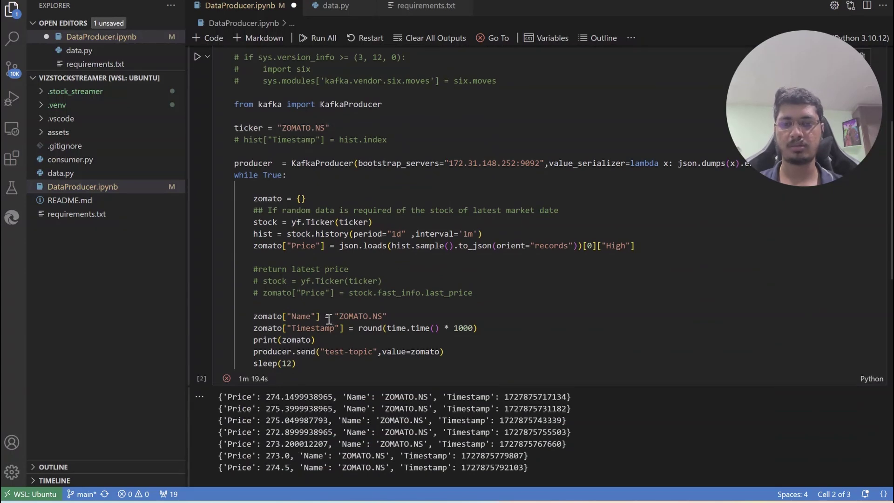
pyautogui.doubleClick(337, 351)
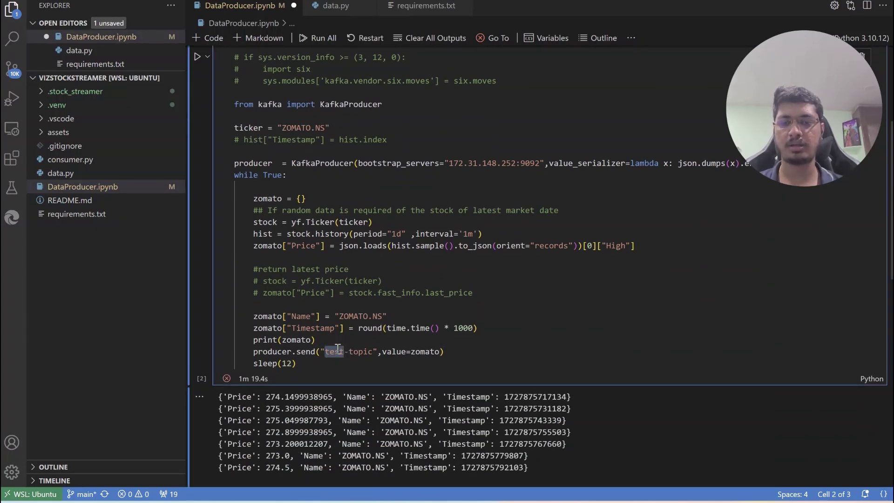
pyautogui.write('stock')
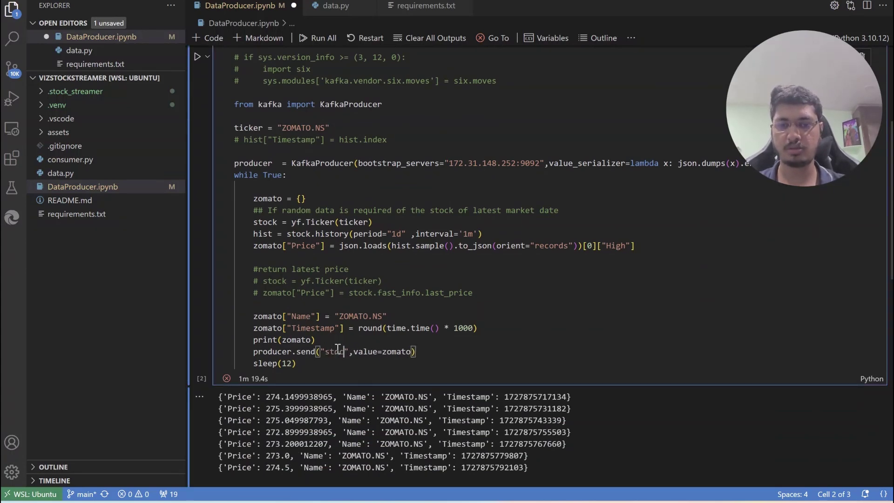
pyautogui.write('-market')
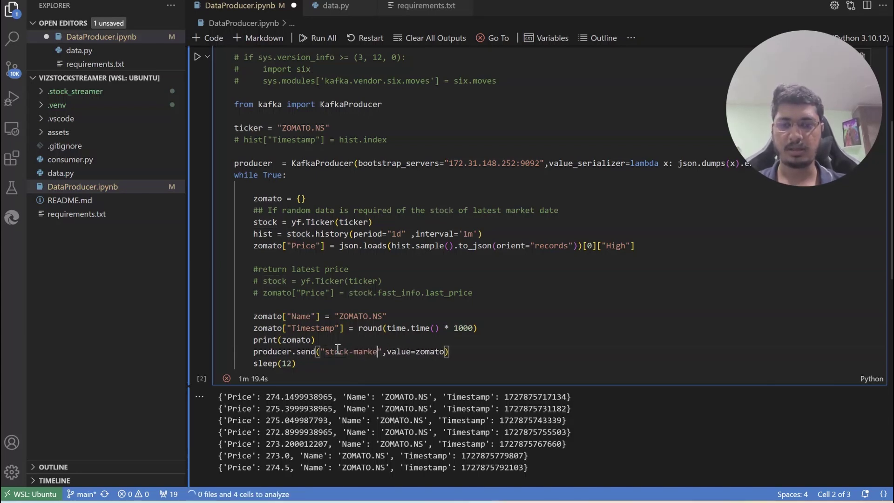
pyautogui.doubleClick(337, 351)
pyautogui.write('shar')
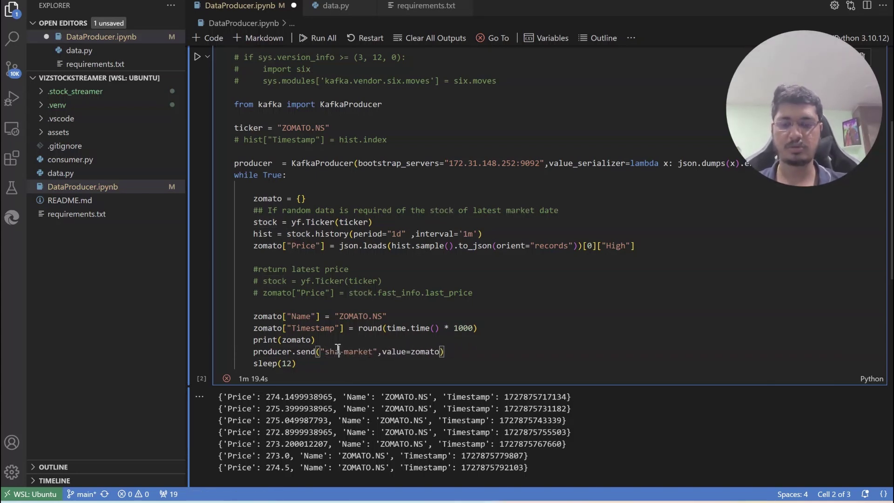
pyautogui.press('BackSpace')
pyautogui.press('BackSpace')
pyautogui.press('BackSpace')
pyautogui.press('BackSpace')
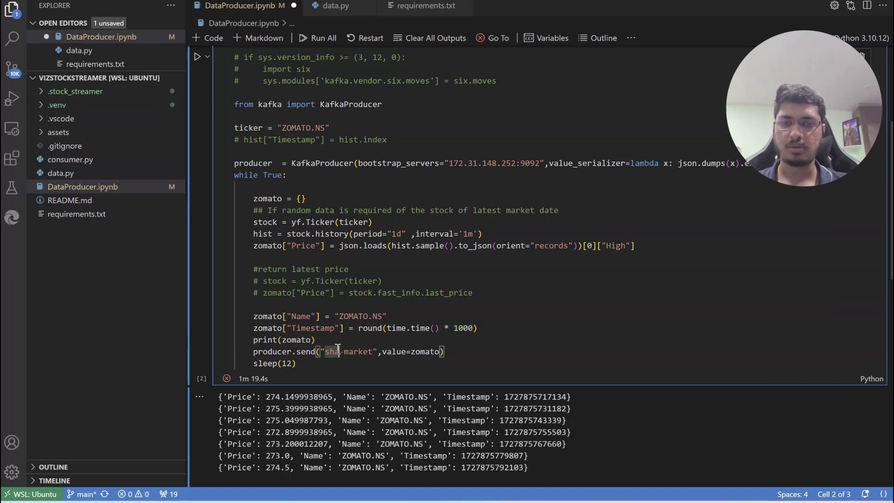
pyautogui.write('zomato')
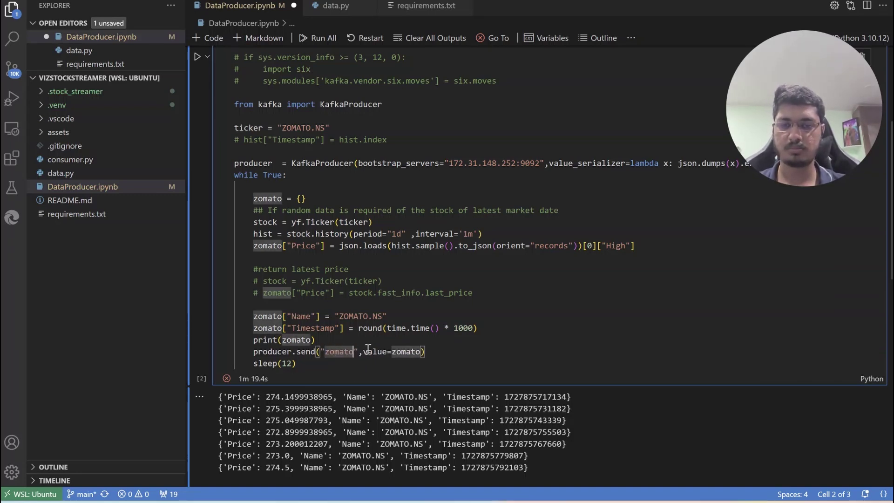
pyautogui.click(345, 323)
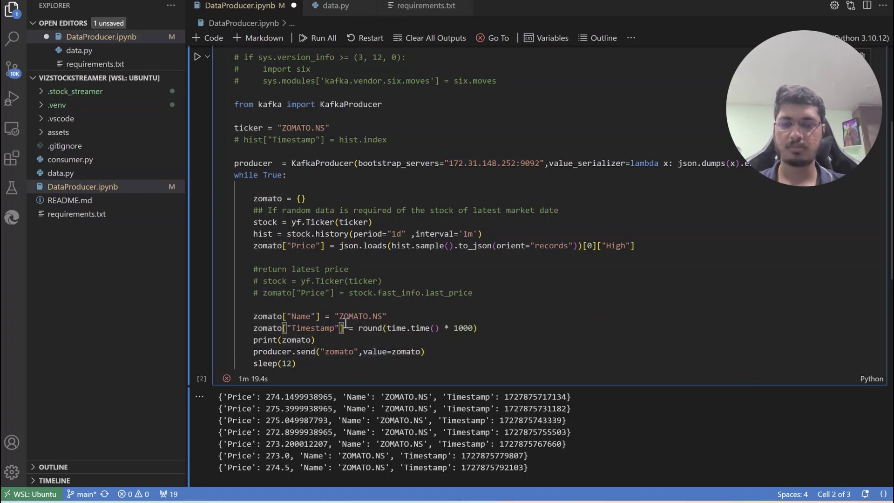
pyautogui.doubleClick(342, 351)
pyautogui.write('market')
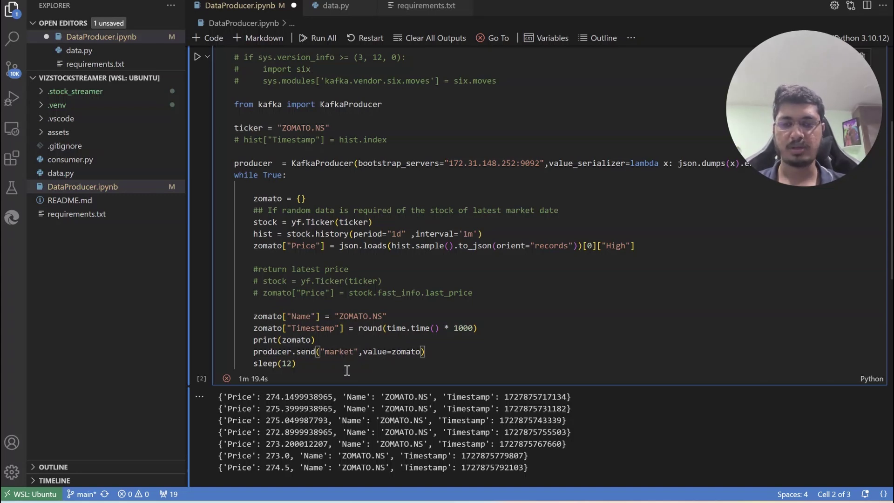
# Step: Save the notebook and rerun the producer cell
pyautogui.click(334, 353)
pyautogui.hotkey('ctrl', 's')
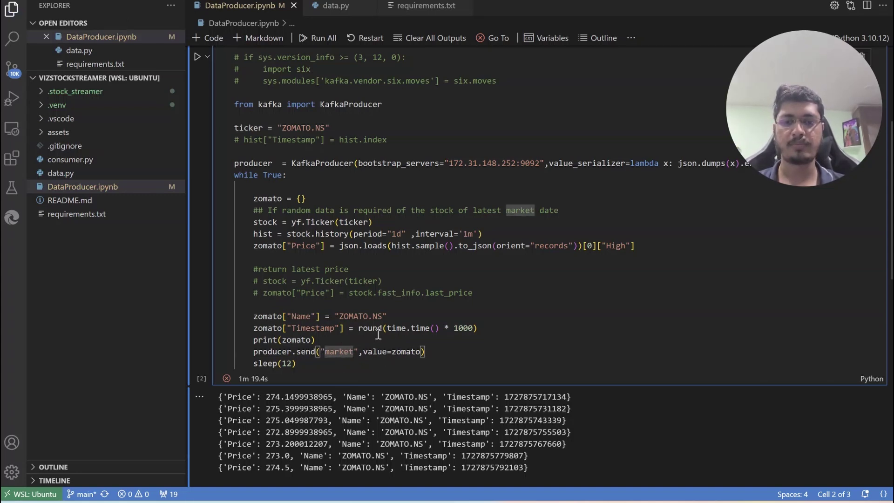
pyautogui.hotkey('ctrl', 'Return')
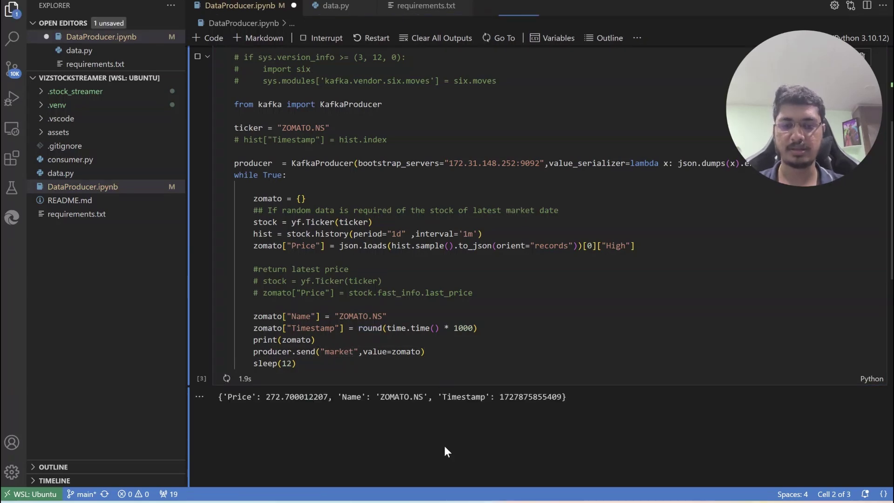
# Step: Start a new Apache Kafka streaming ingestion from the Druid console's Load data page
pyautogui.click(437, 498)
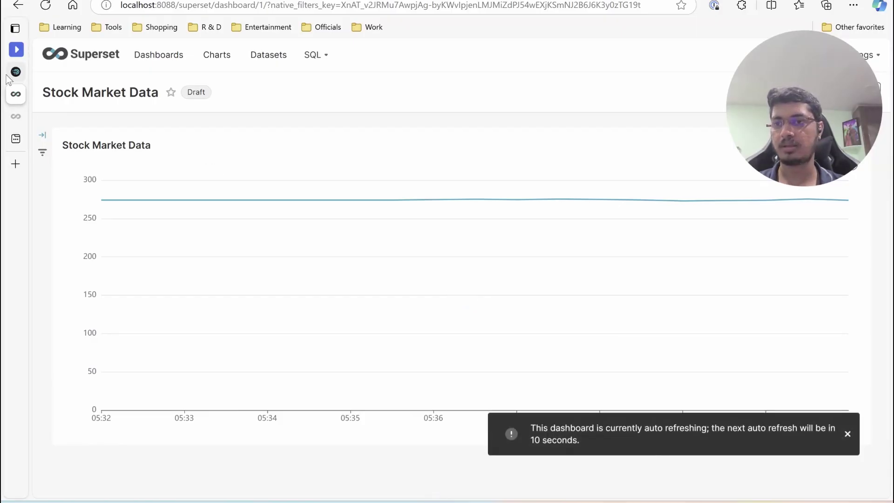
pyautogui.click(14, 72)
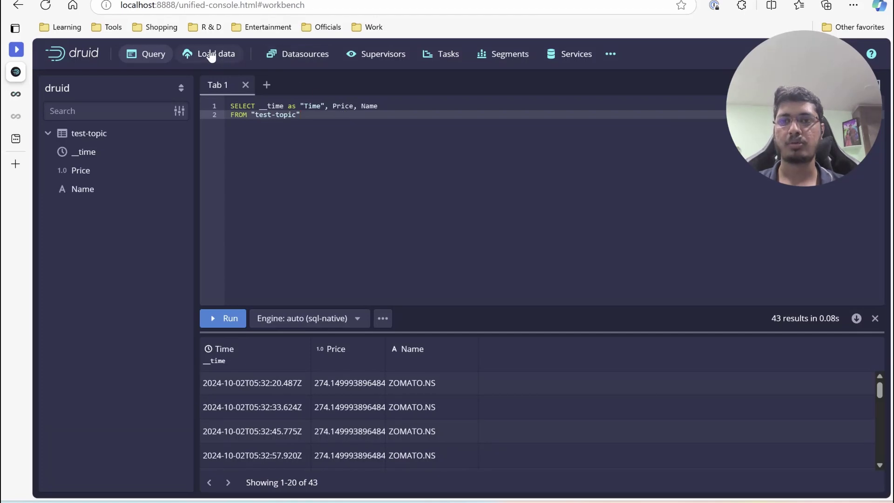
pyautogui.click(189, 56)
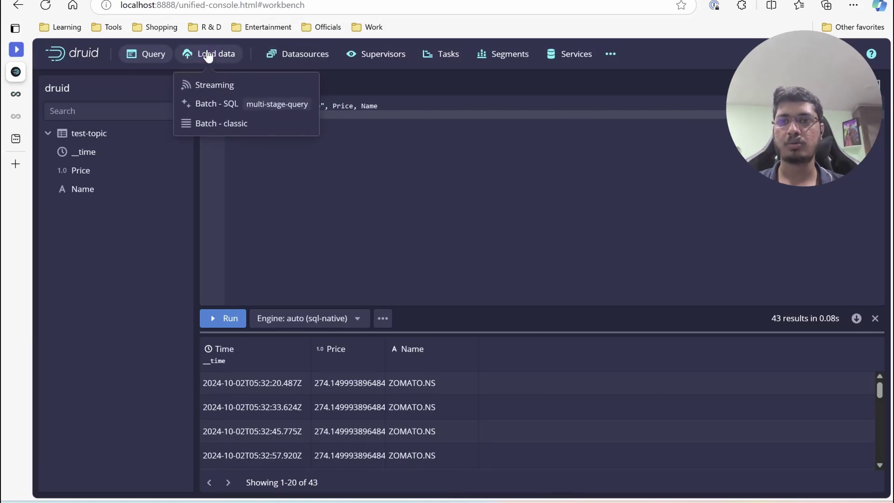
pyautogui.click(219, 84)
pyautogui.click(239, 111)
pyautogui.click(146, 170)
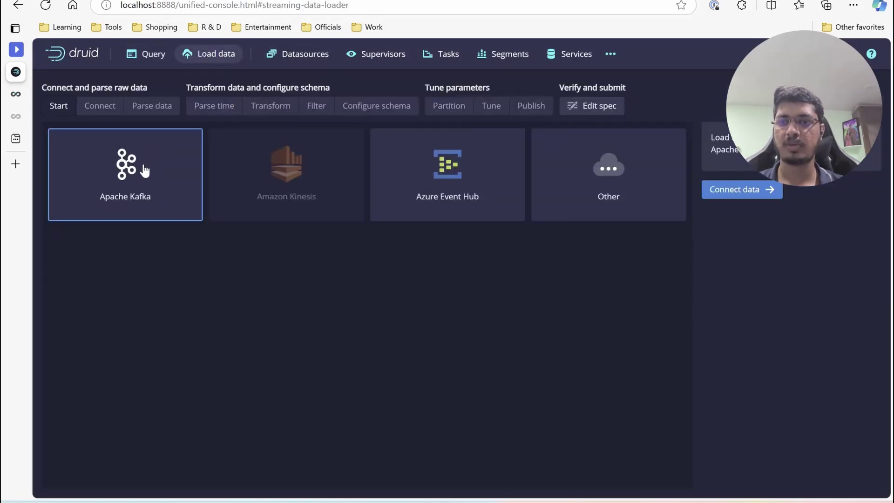
pyautogui.click(732, 189)
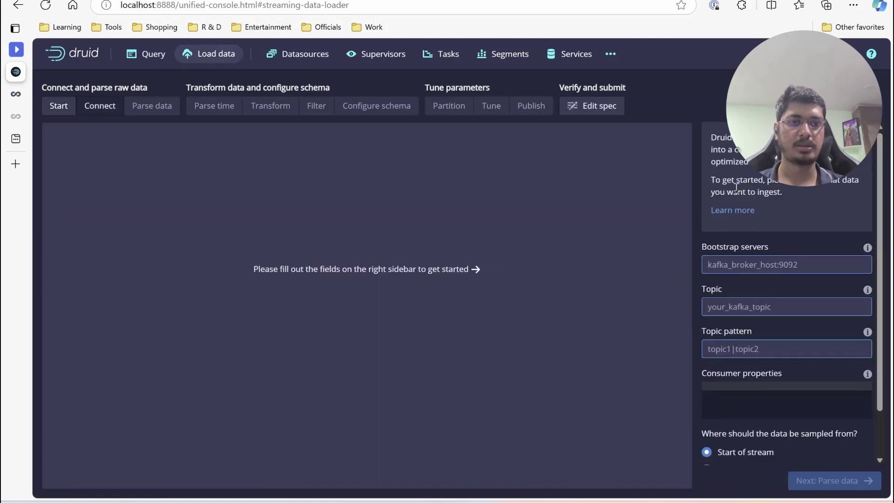
# Step: Connect to bootstrap server loclahost:9092 with topic 'market' and apply to sample messages
pyautogui.click(740, 259)
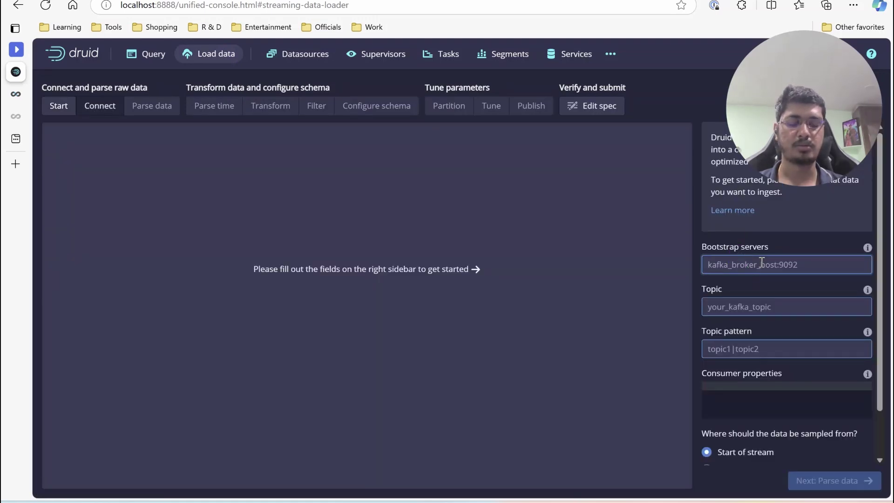
pyautogui.write('loclahost:')
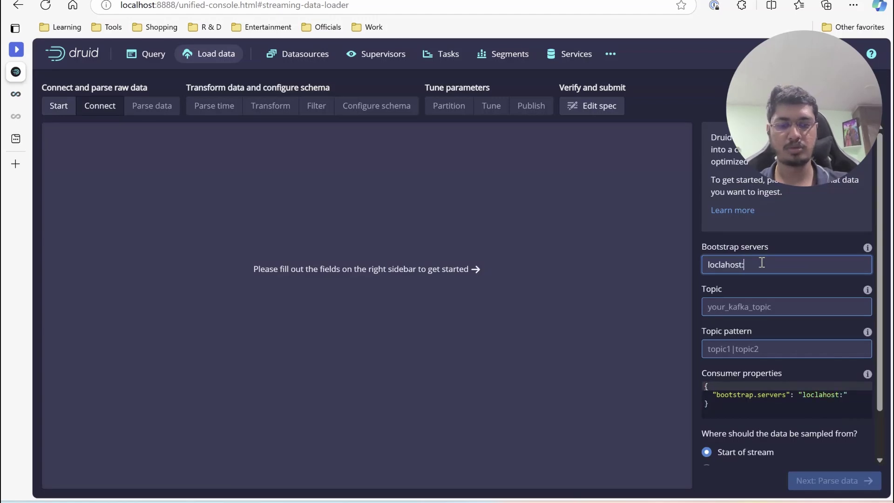
pyautogui.write('909')
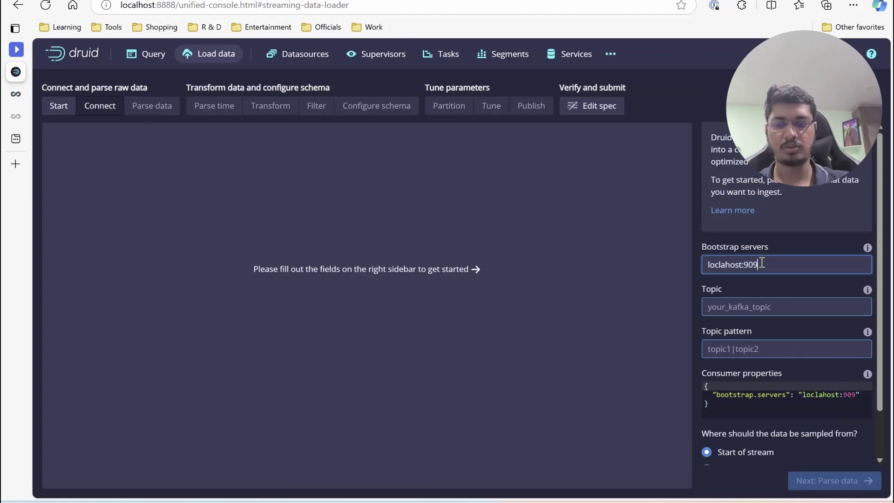
pyautogui.write('2')
pyautogui.click(739, 309)
pyautogui.scroll(-1, 741, 314)
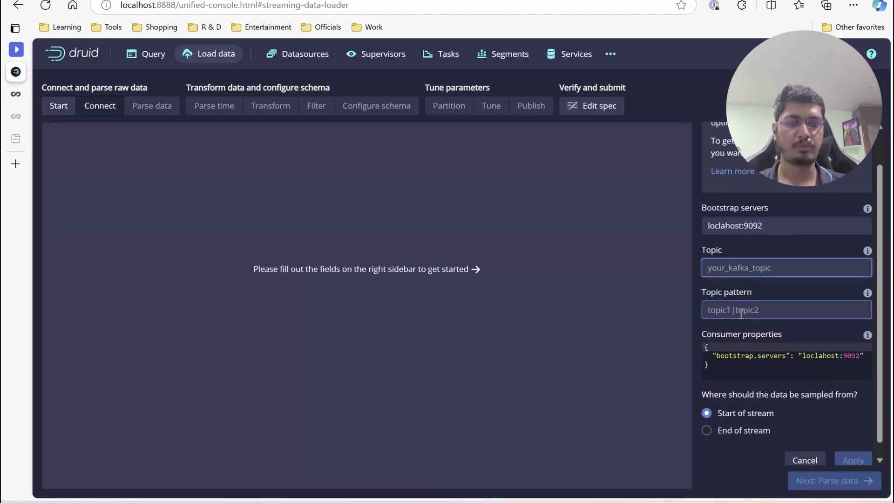
pyautogui.write('market')
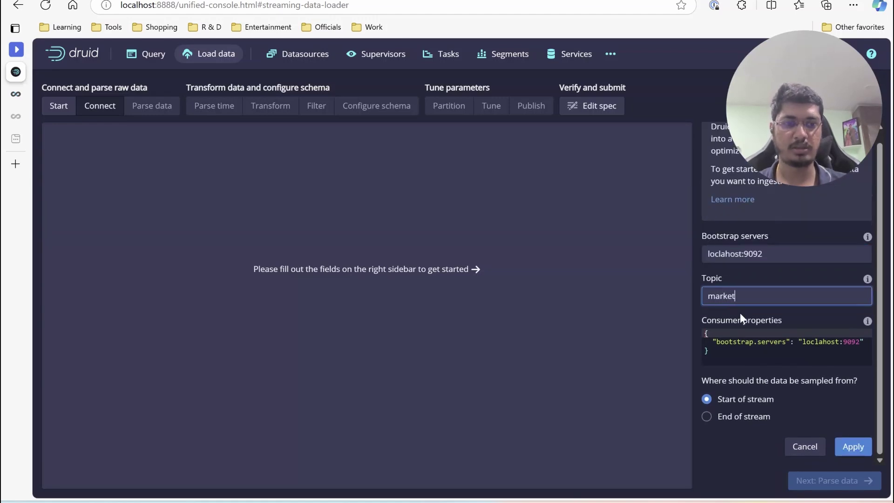
pyautogui.click(850, 445)
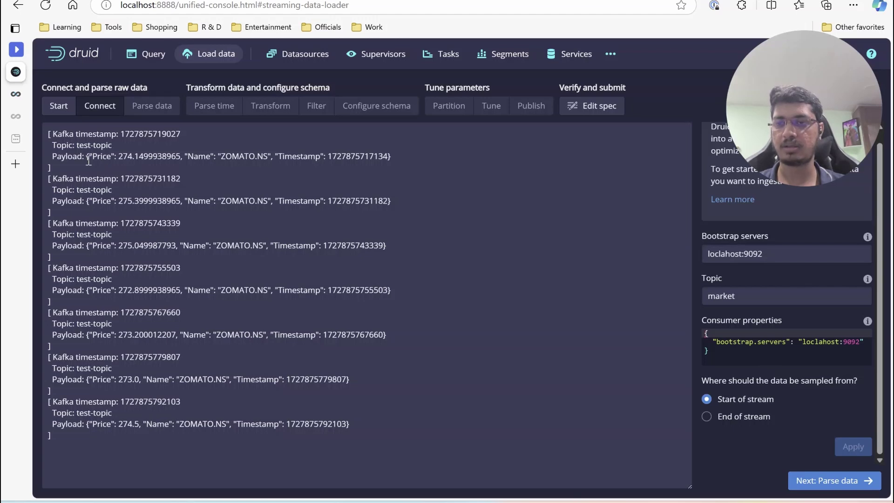
# Step: Move to Parse data and inspect the bootstrap-url error message
pyautogui.click(851, 481)
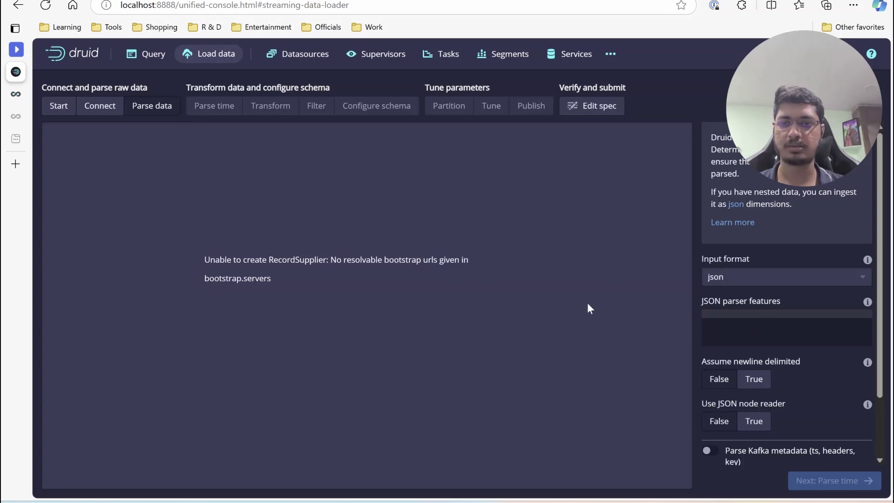
pyautogui.tripleClick(333, 258)
pyautogui.click(397, 292)
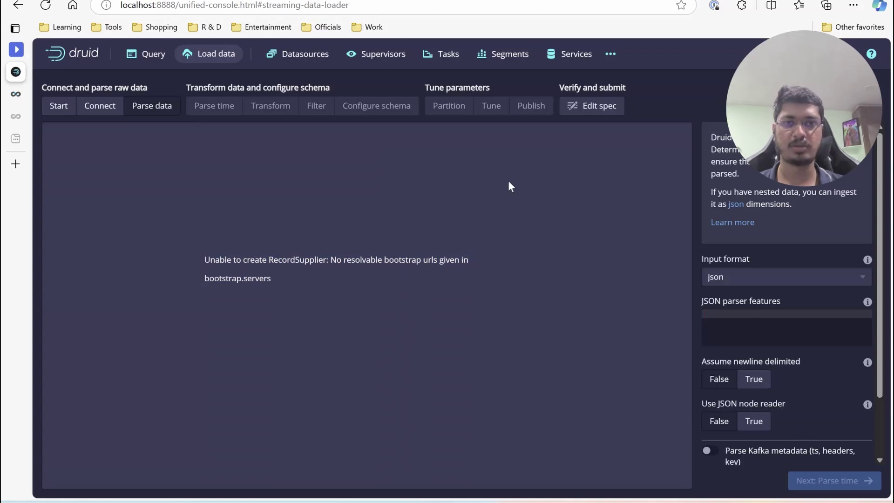
# Step: Correct the bootstrap server to localhost:9092 and reload the market sample messages
pyautogui.click(100, 106)
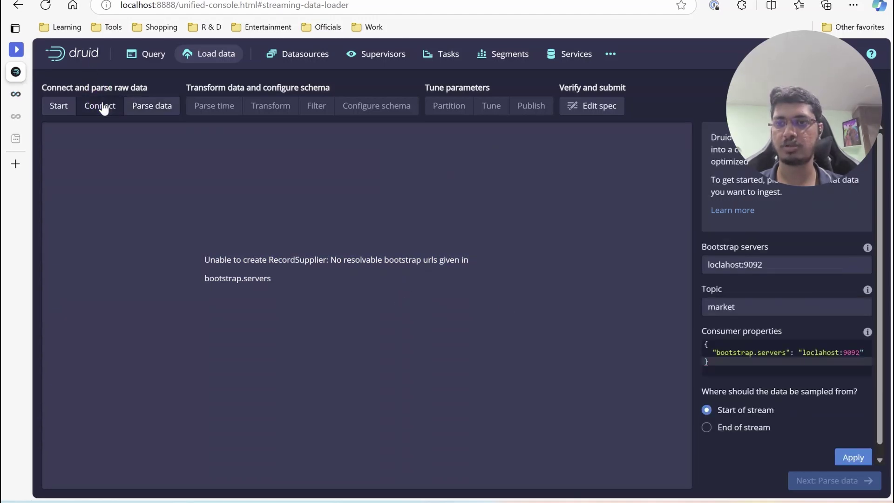
pyautogui.click(725, 265)
pyautogui.press('Delete')
pyautogui.press('Delete')
pyautogui.press('Delete')
pyautogui.press('Delete')
pyautogui.write('host')
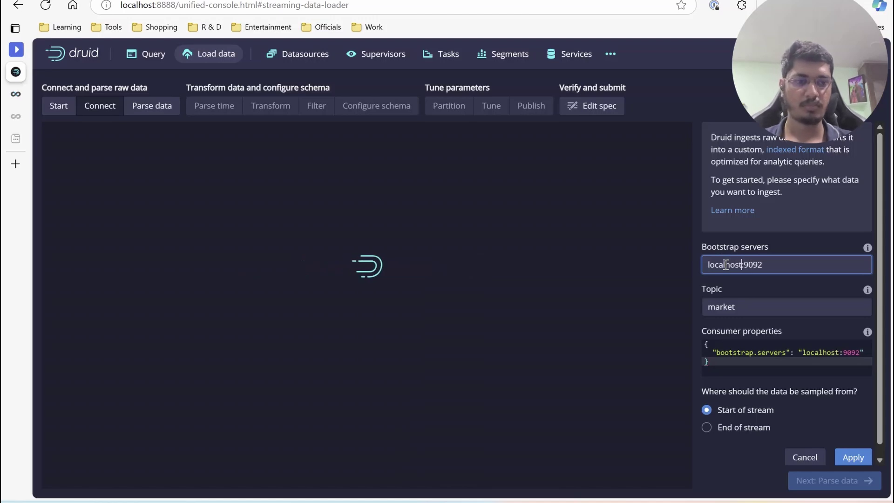
pyautogui.click(851, 457)
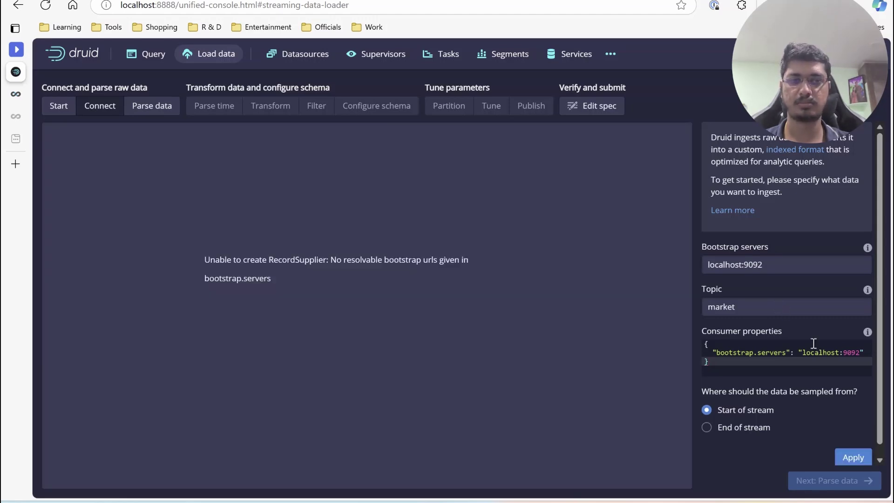
pyautogui.click(853, 456)
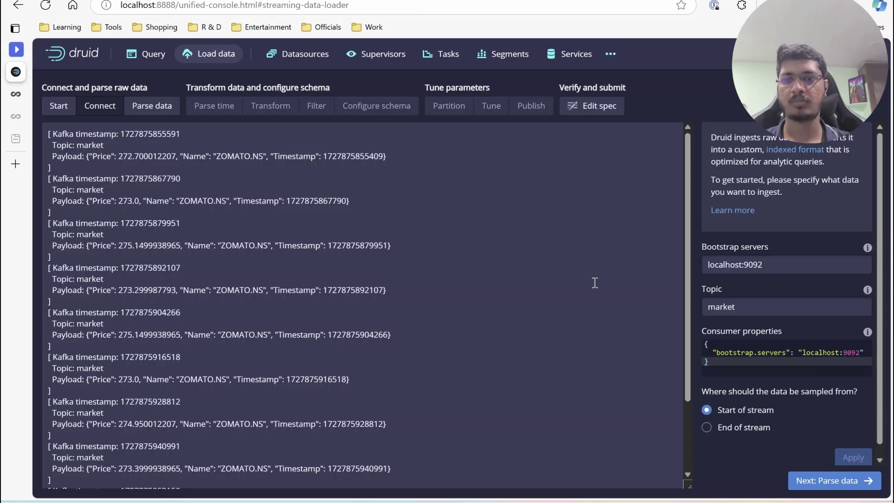
# Step: Review the parsed Price, Name and Timestamp columns and continue past parsing
pyautogui.scroll(-2, 595, 282)
pyautogui.scroll(2, 594, 282)
pyautogui.scroll(-2, 595, 282)
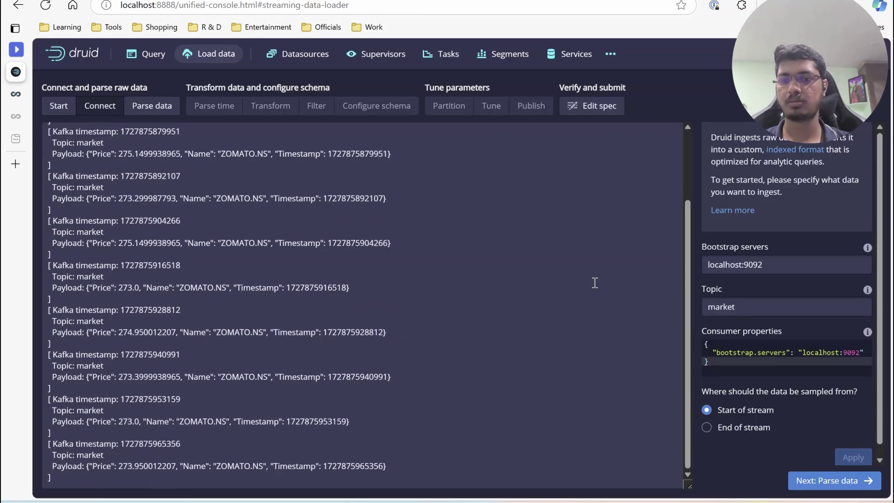
pyautogui.click(814, 479)
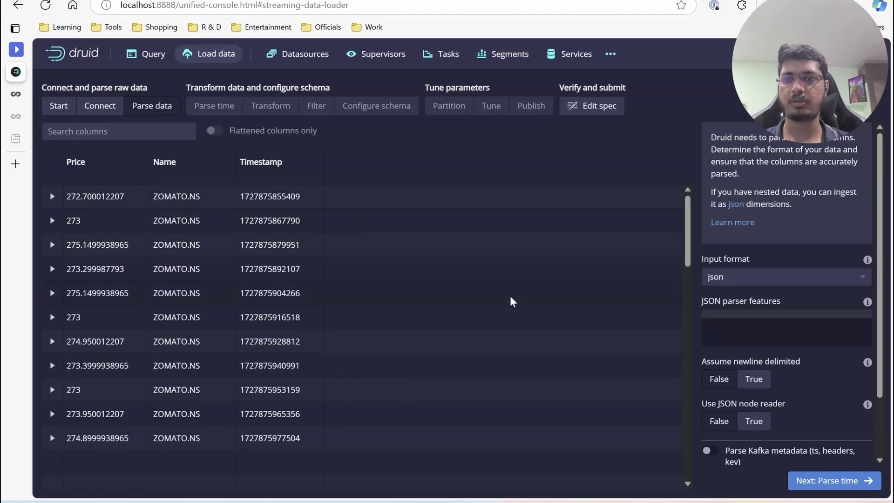
# Step: Use Timestamp in millis as the primary time, then advance through Transform and Filter to schema
pyautogui.click(840, 480)
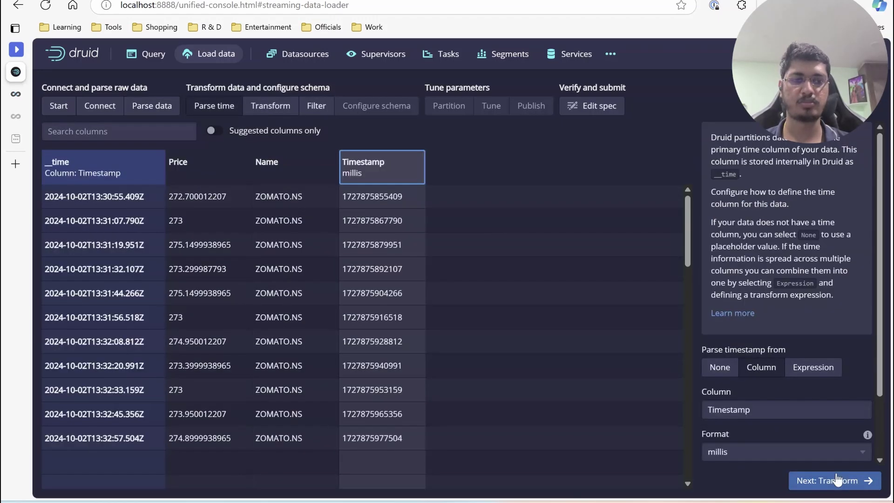
pyautogui.click(381, 256)
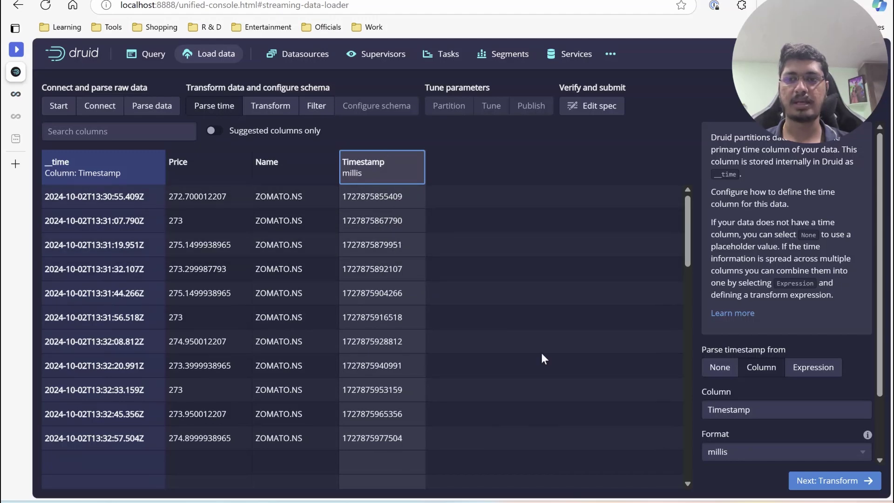
pyautogui.click(820, 482)
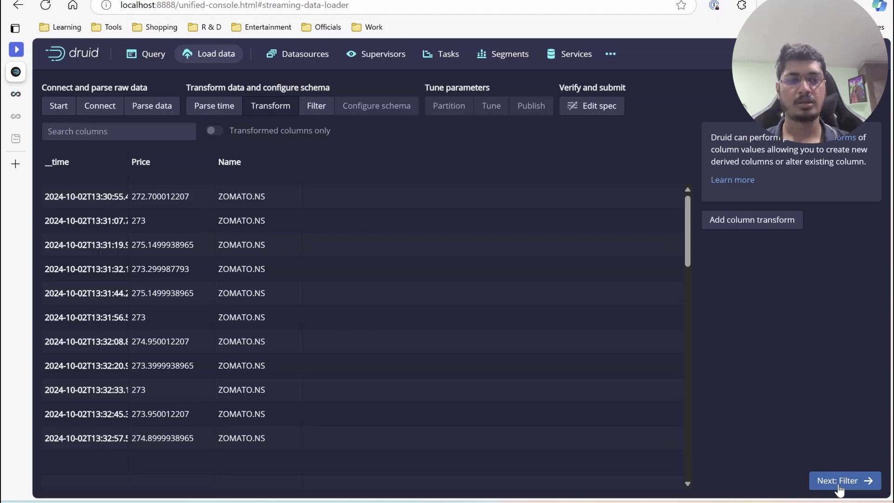
pyautogui.click(840, 488)
pyautogui.click(843, 490)
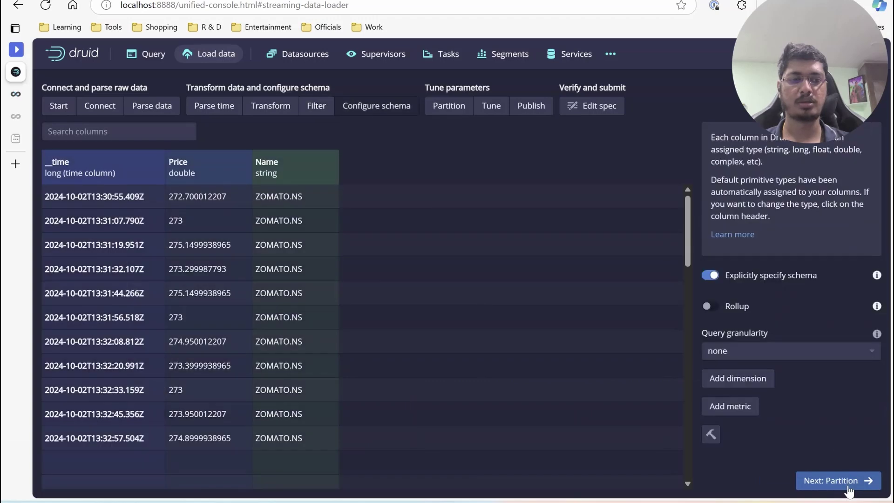
# Step: Set hourly segment granularity, read from the earliest offset, and submit the market supervisor
pyautogui.click(843, 482)
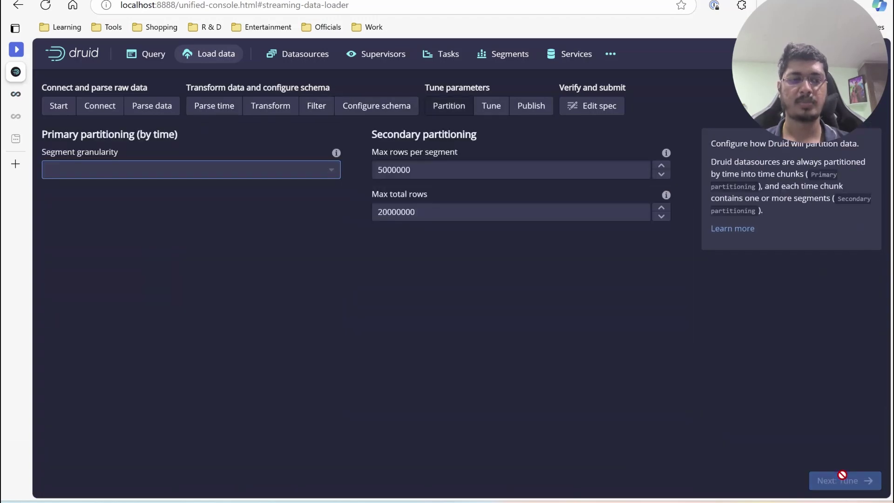
pyautogui.click(295, 166)
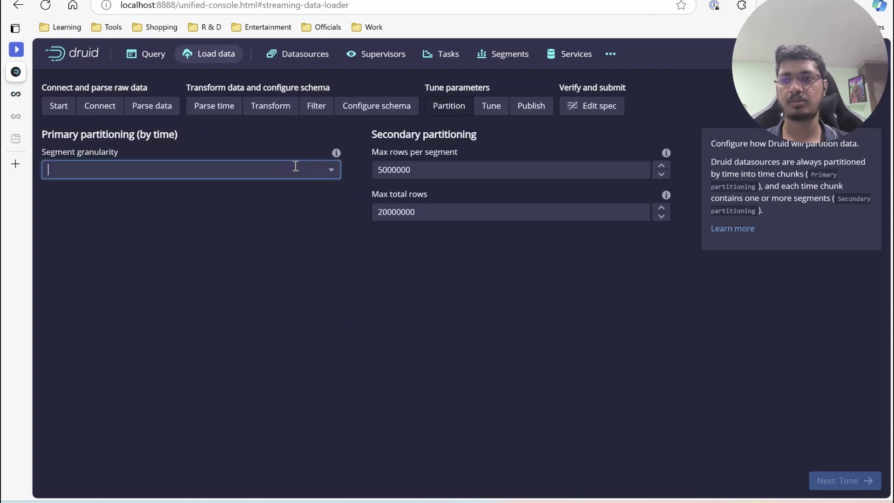
pyautogui.click(331, 169)
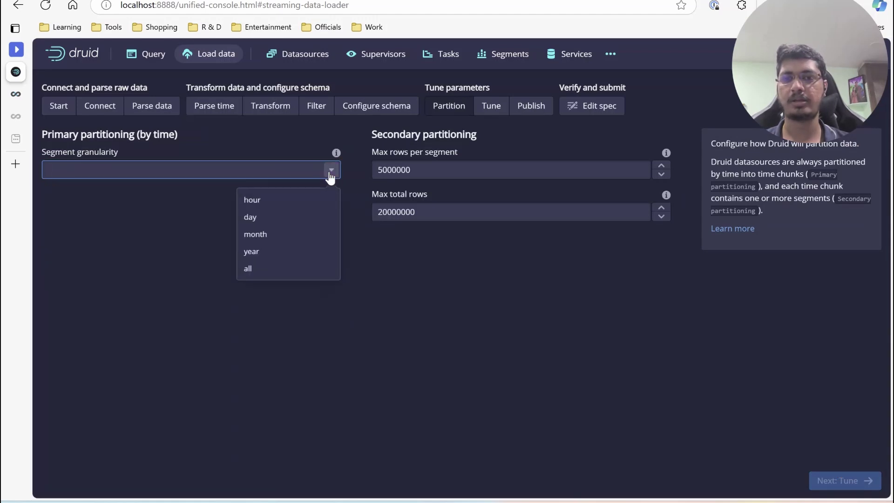
pyautogui.click(277, 205)
pyautogui.click(841, 480)
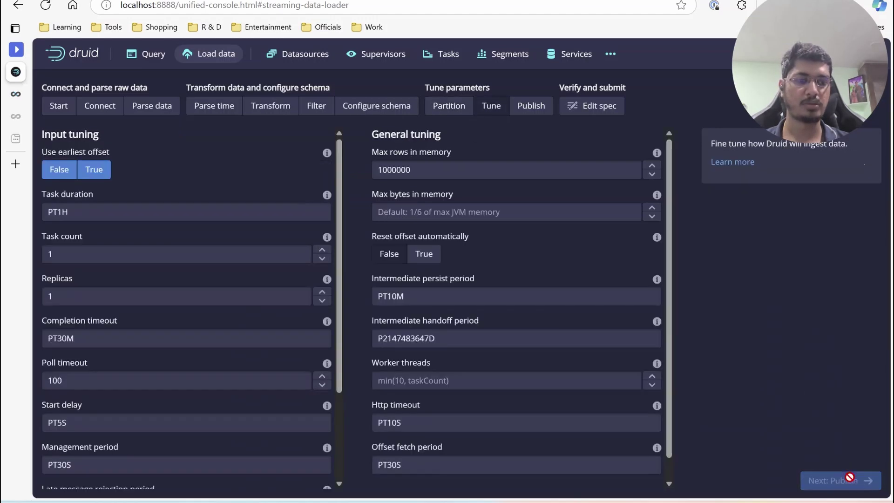
pyautogui.click(89, 170)
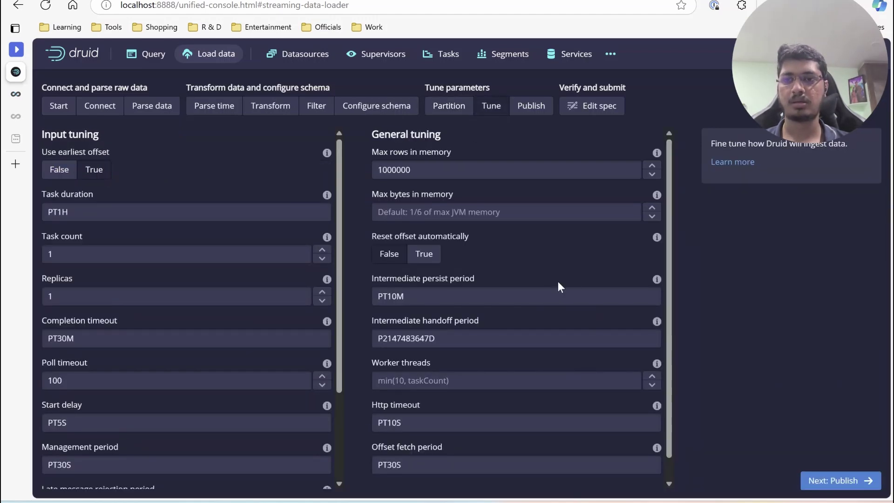
pyautogui.click(833, 481)
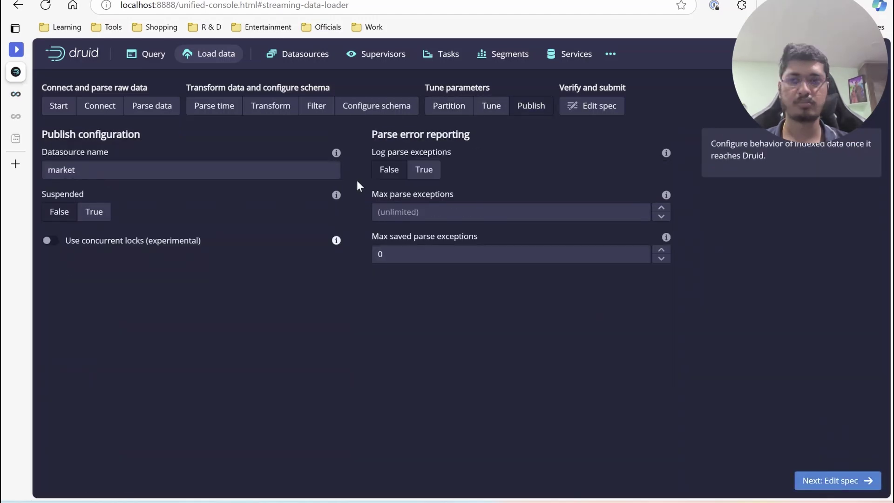
pyautogui.click(857, 481)
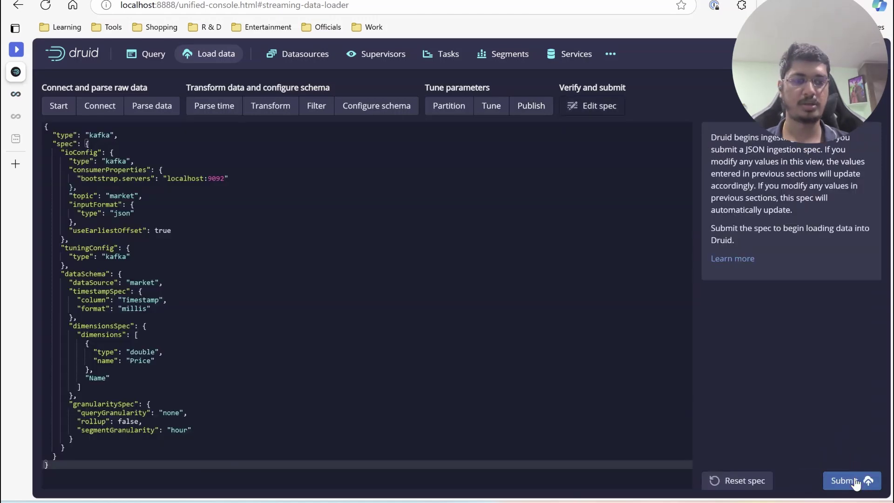
pyautogui.click(856, 480)
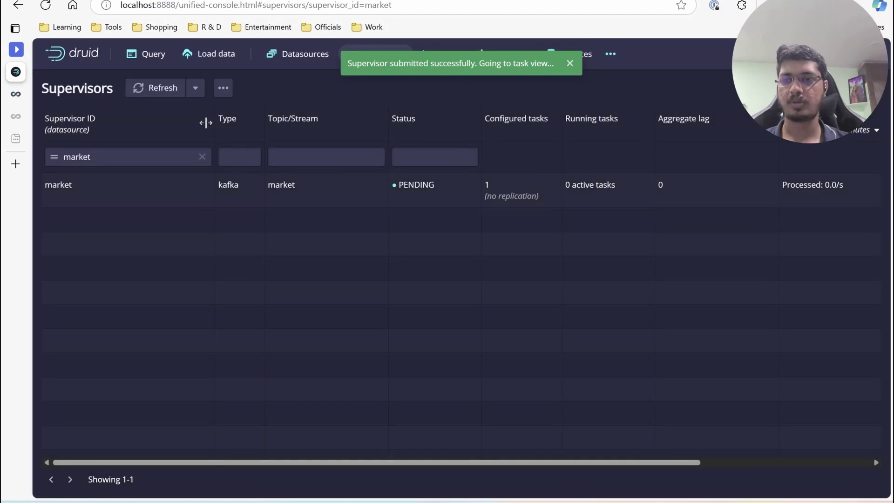
# Step: Switch over to Superset's Stock Market Data dashboard
pyautogui.moveTo(123, 157); pyautogui.dragTo(50, 160)
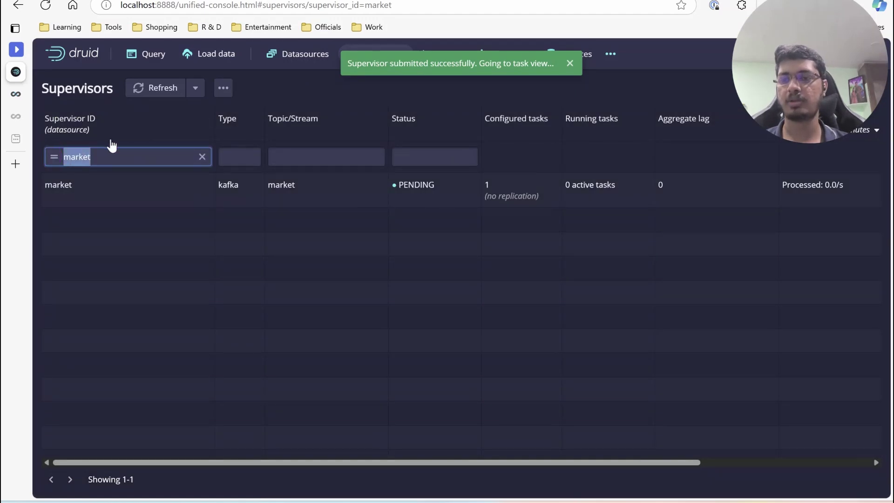
pyautogui.click(16, 94)
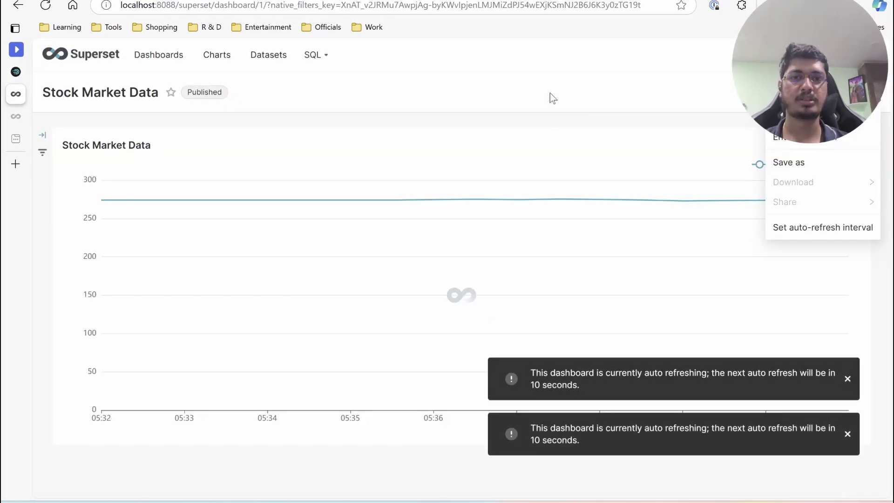
pyautogui.moveTo(870, 64); pyautogui.dragTo(872, 405)
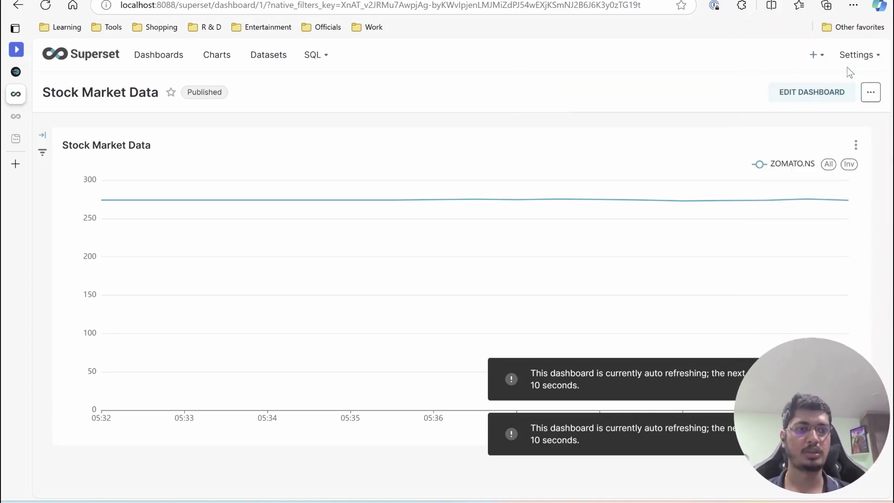
pyautogui.moveTo(852, 56)
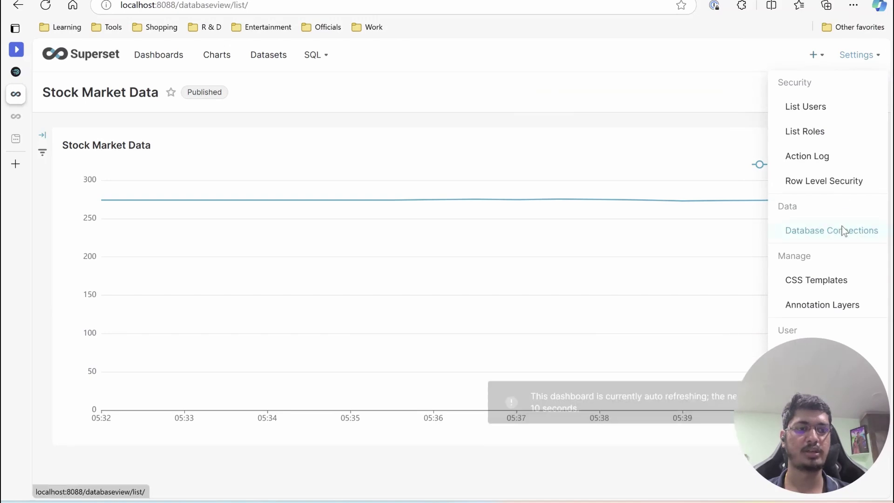
# Step: Go to Superset's Datasets list and begin a new dataset
pyautogui.click(842, 231)
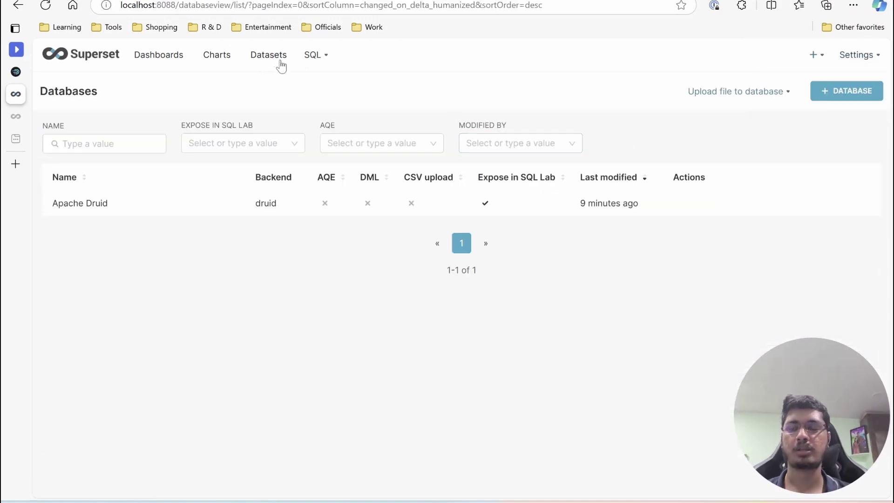
pyautogui.click(278, 59)
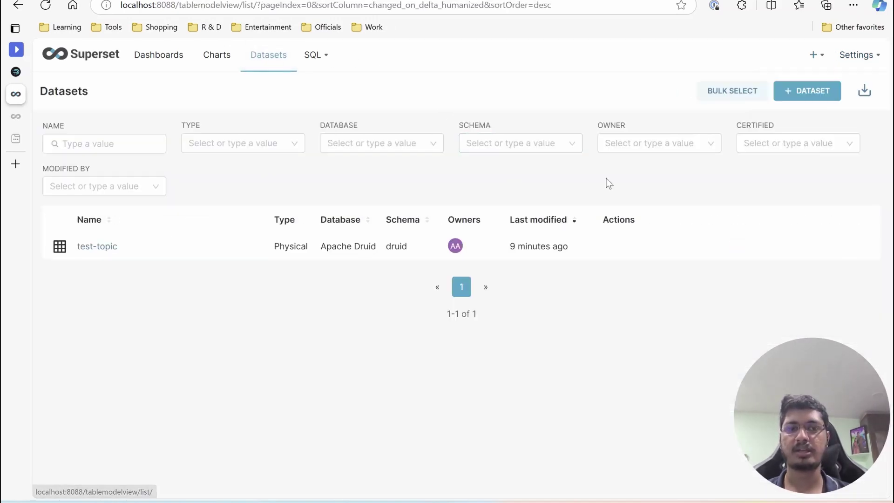
pyautogui.click(805, 91)
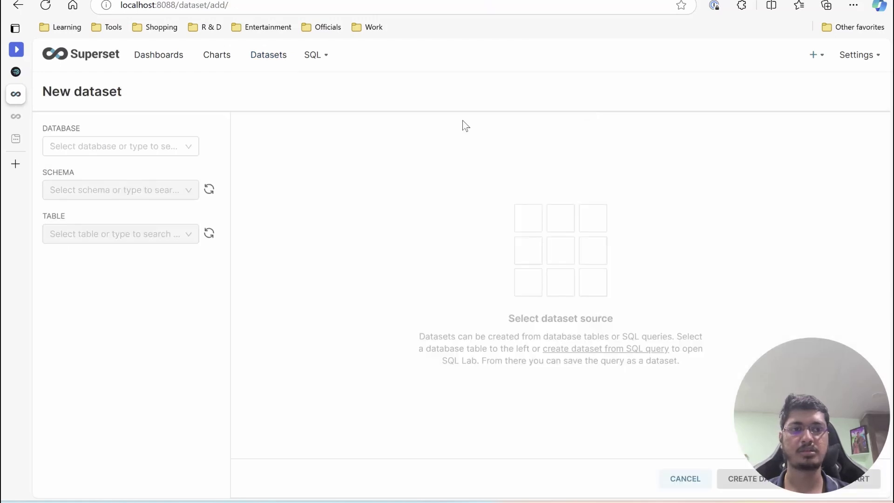
# Step: Create the dataset from Apache Druid, schema druid, table market, and start a chart
pyautogui.click(140, 142)
pyautogui.click(130, 176)
pyautogui.click(135, 189)
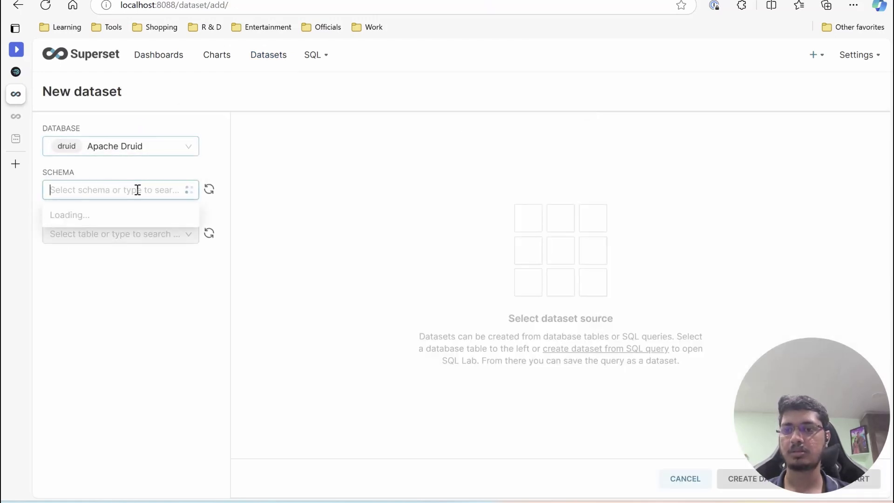
pyautogui.click(138, 218)
pyautogui.click(141, 234)
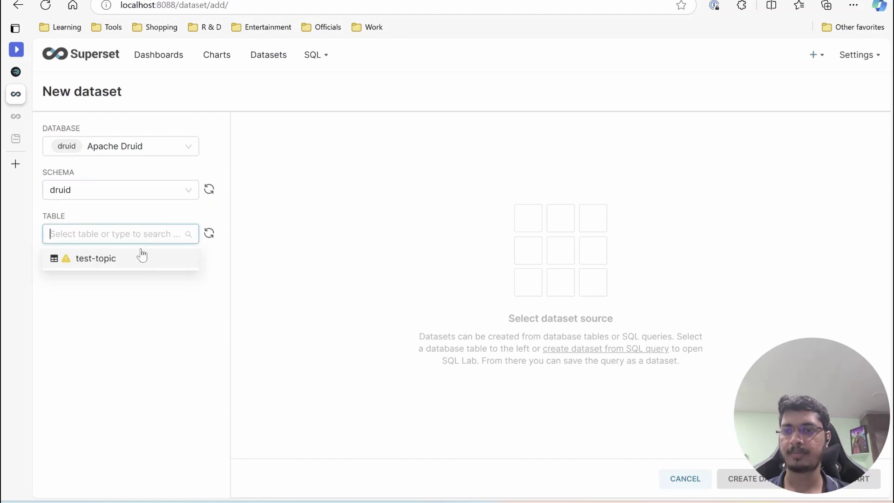
pyautogui.click(203, 234)
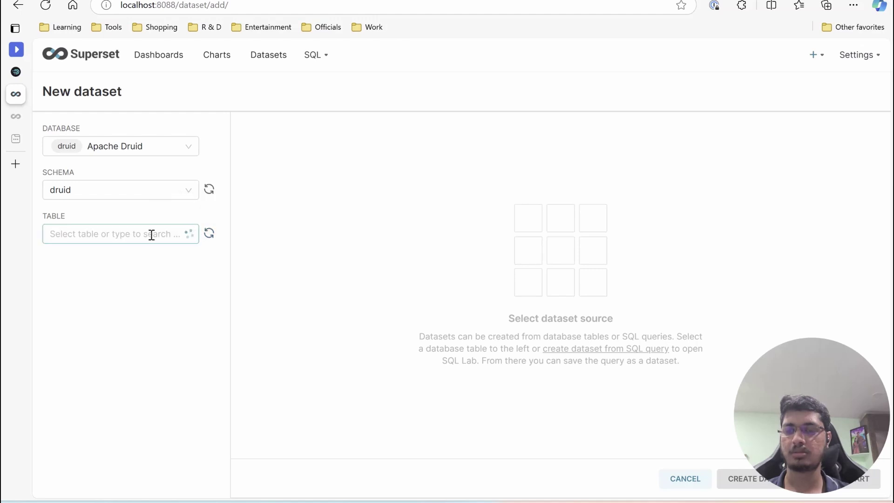
pyautogui.moveTo(68, 268)
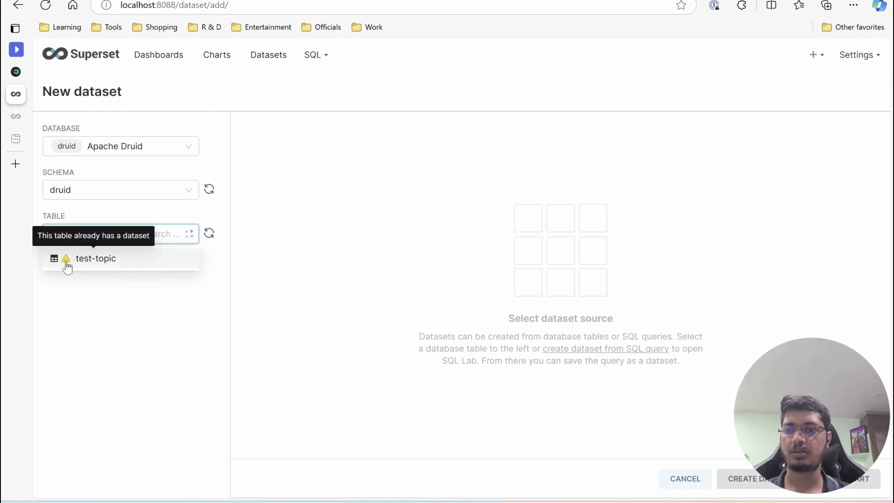
pyautogui.click(73, 255)
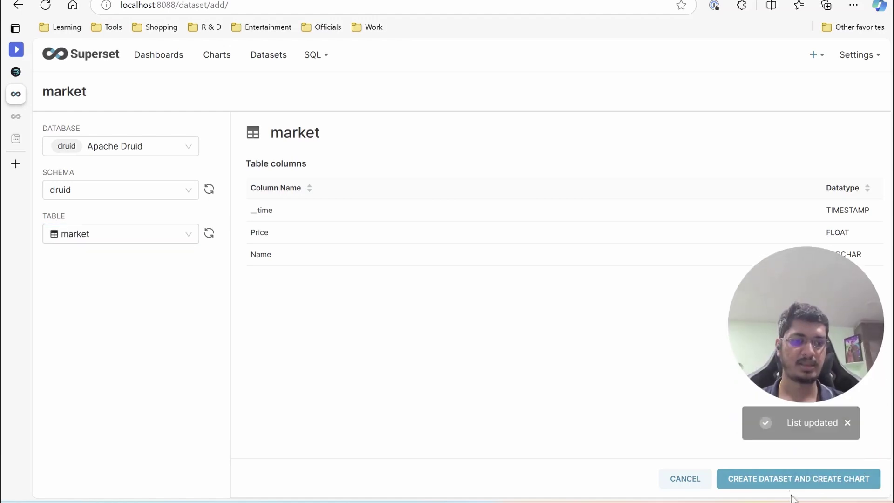
pyautogui.click(798, 479)
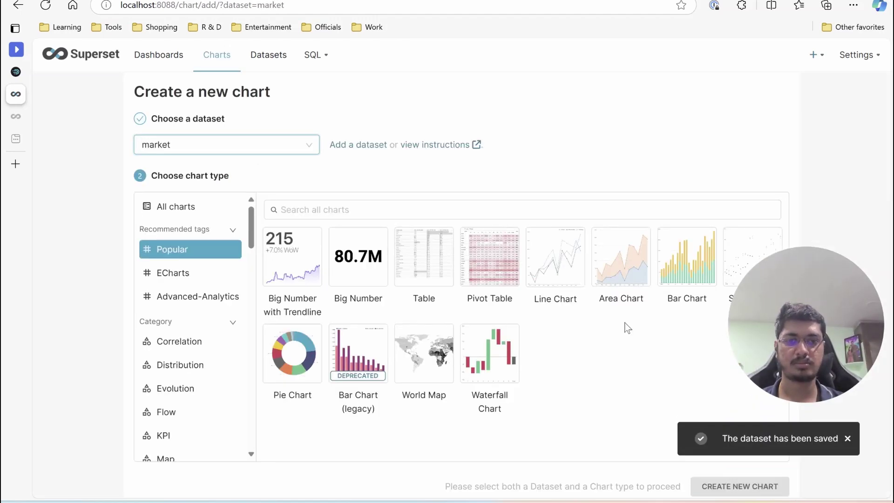
# Step: Start a new Generic Chart on the market dataset
pyautogui.click(221, 152)
pyautogui.click(221, 152)
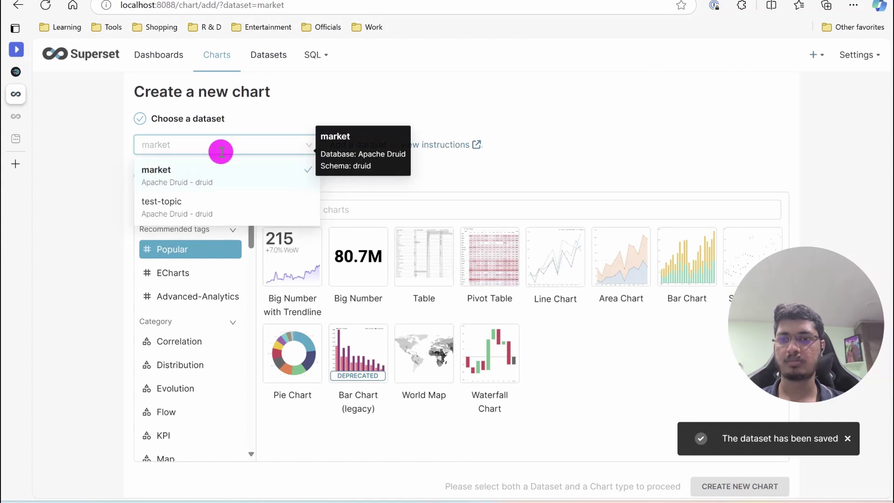
pyautogui.click(306, 208)
pyautogui.write('gene')
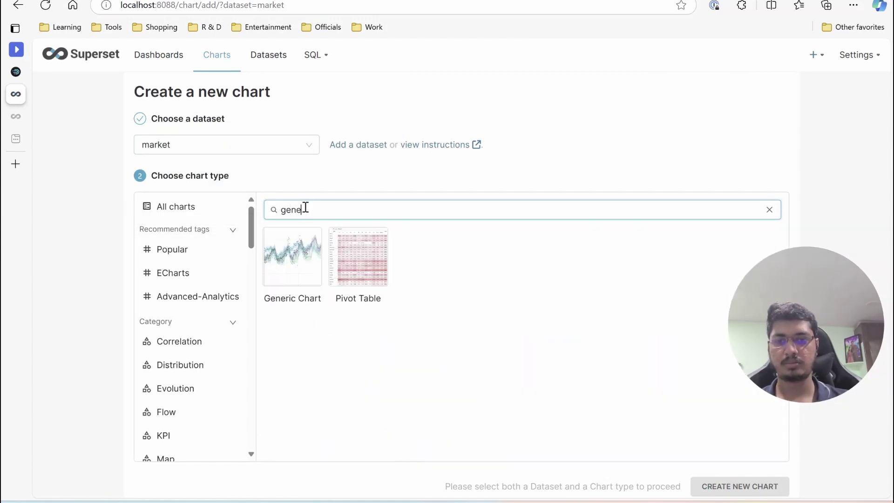
pyautogui.click(292, 257)
pyautogui.click(739, 486)
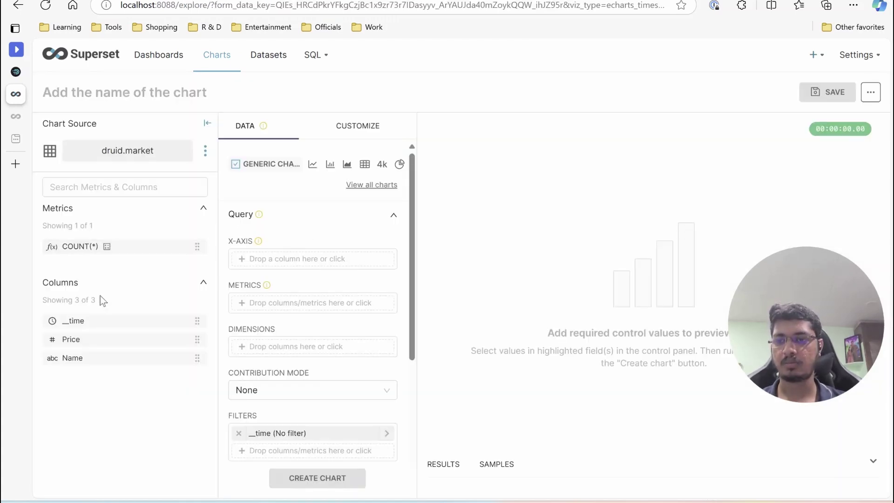
# Step: Put __time on the x-axis with a 30-second time grain
pyautogui.moveTo(88, 319); pyautogui.dragTo(314, 268)
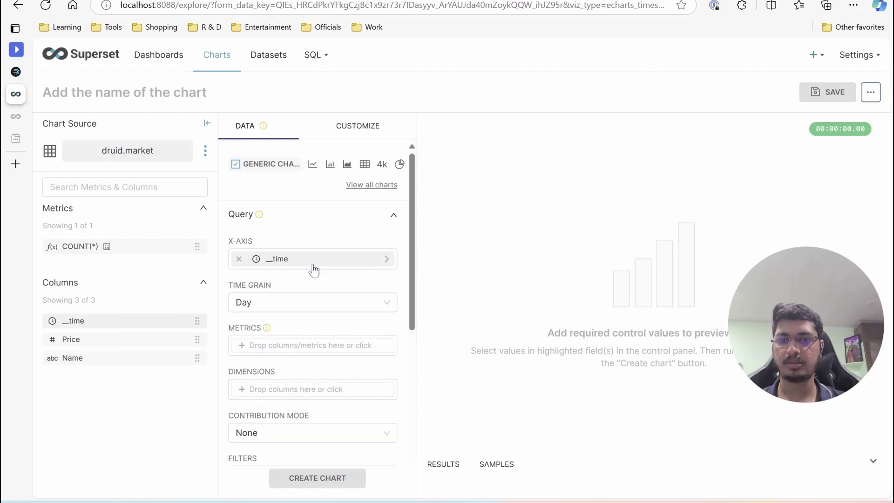
pyautogui.click(308, 302)
pyautogui.click(269, 366)
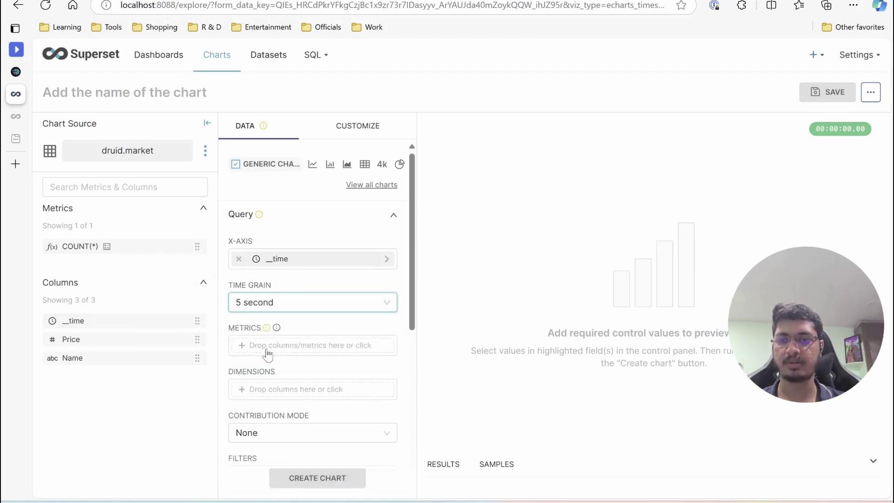
pyautogui.click(244, 301)
pyautogui.click(257, 366)
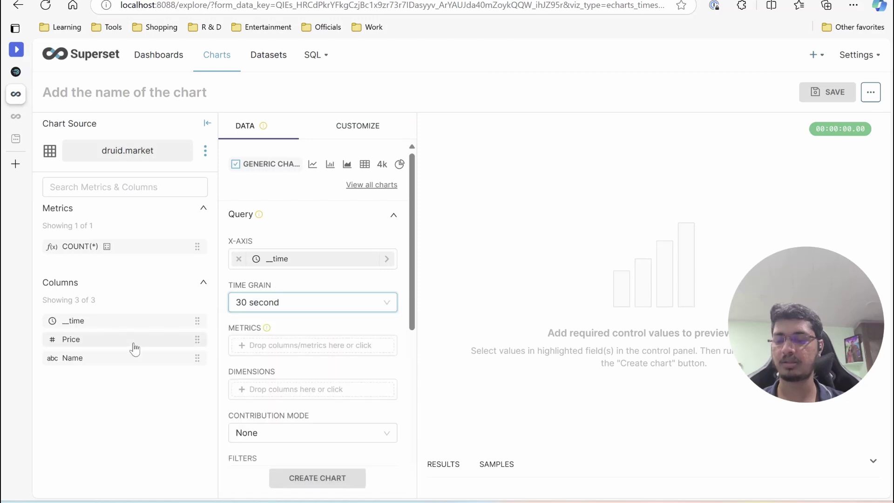
# Step: Add MAX(Price) as the metric, split series by Name, and build the chart
pyautogui.moveTo(118, 340); pyautogui.dragTo(261, 344)
pyautogui.click(463, 297)
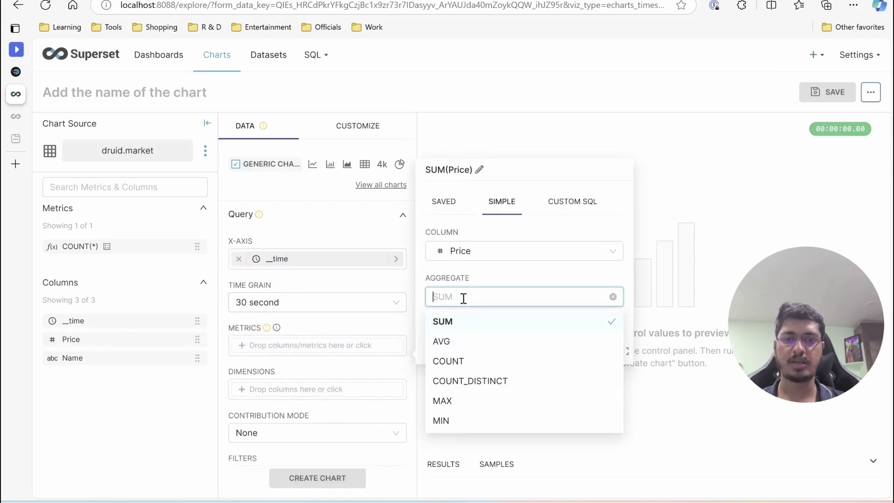
pyautogui.click(487, 401)
pyautogui.click(550, 348)
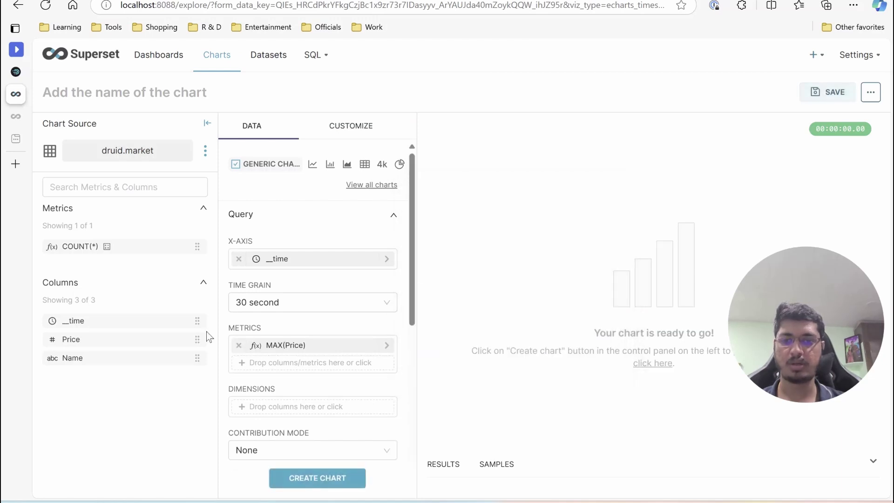
pyautogui.moveTo(132, 354); pyautogui.dragTo(285, 406)
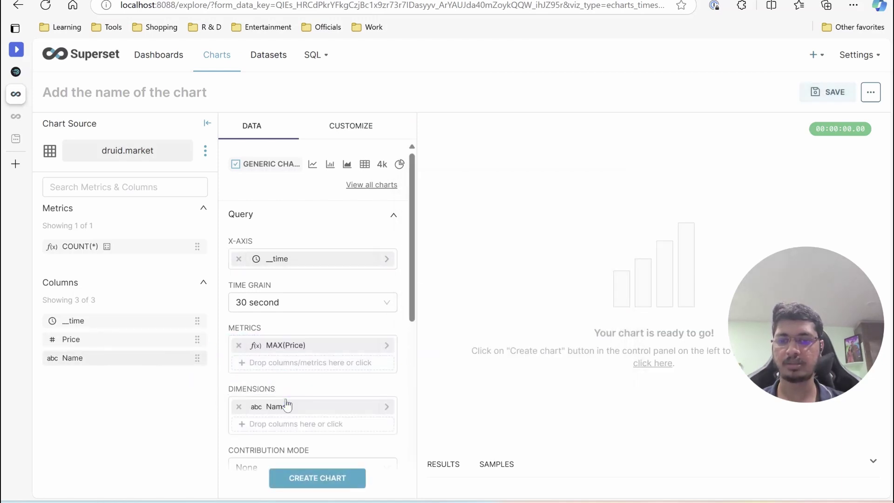
pyautogui.click(326, 480)
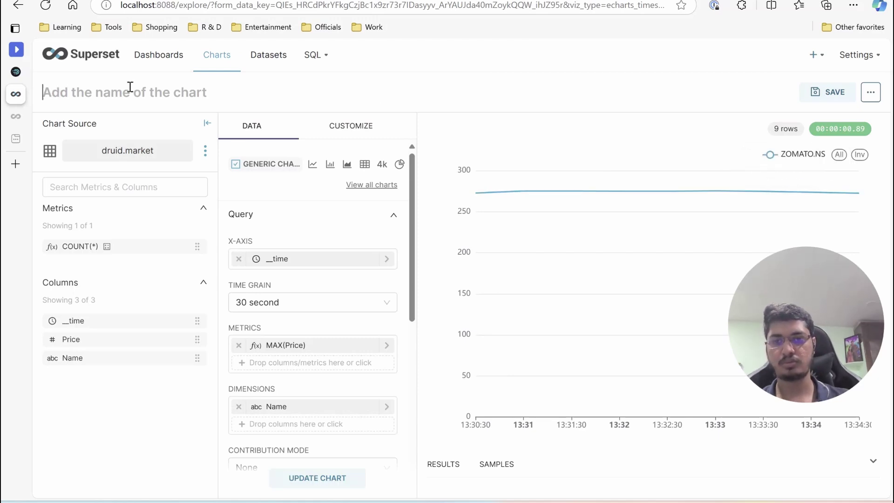
# Step: Save the chart as 'Market Data' on a new 'Market Data v2' dashboard and open it
pyautogui.write('Market Data')
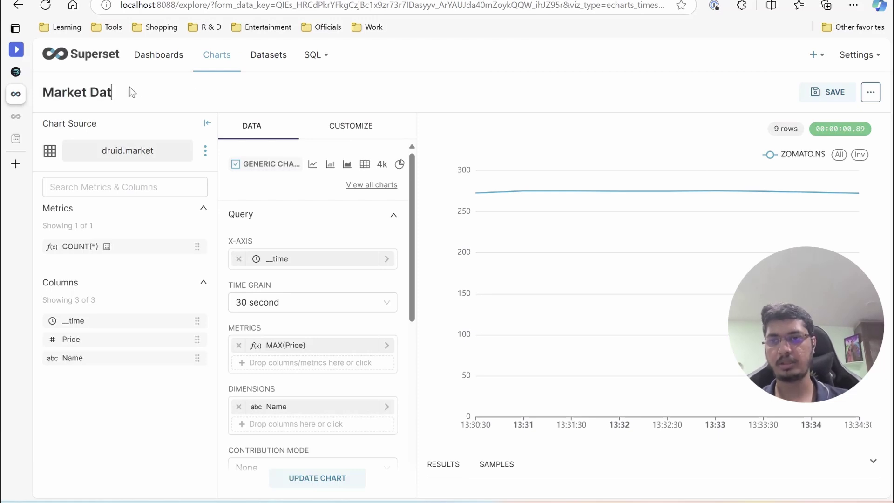
pyautogui.click(827, 100)
pyautogui.click(498, 263)
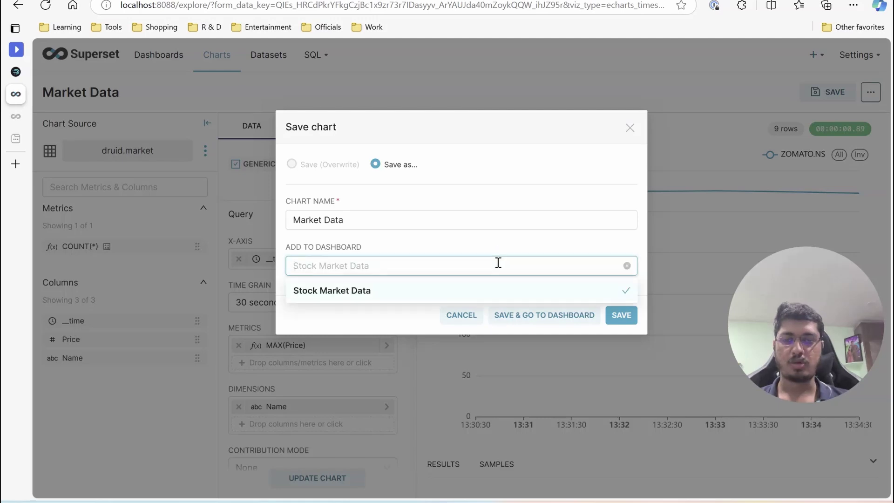
pyautogui.click(485, 258)
pyautogui.click(485, 259)
pyautogui.click(485, 259)
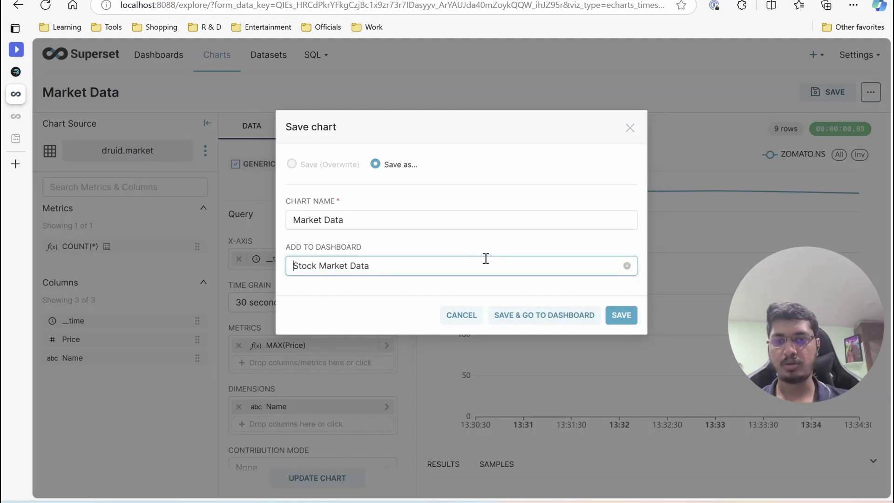
pyautogui.write('Market D')
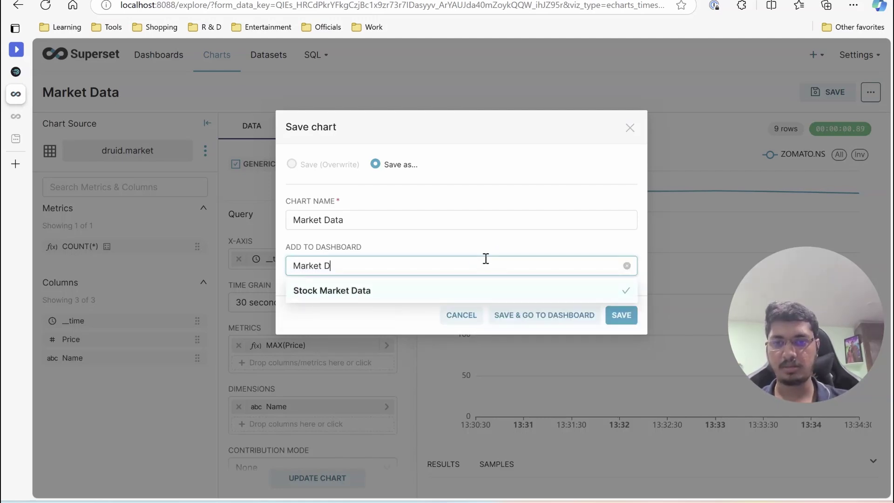
pyautogui.write('ata v2')
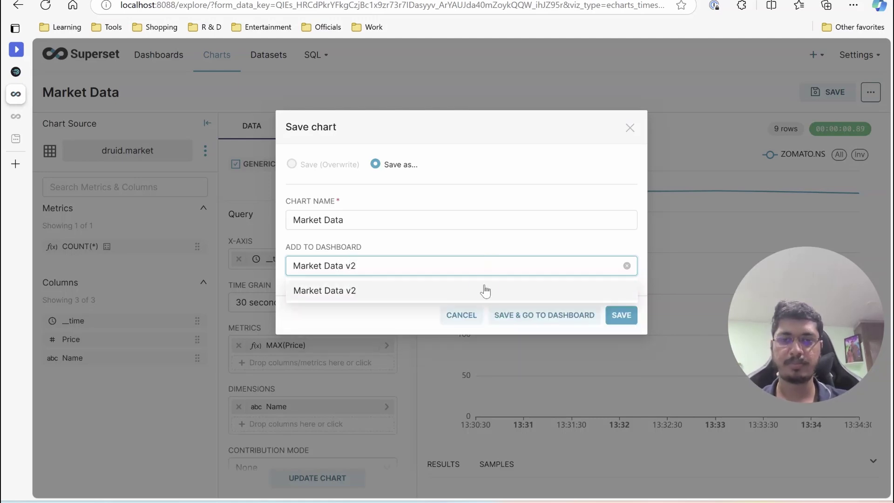
pyautogui.click(482, 290)
pyautogui.click(589, 340)
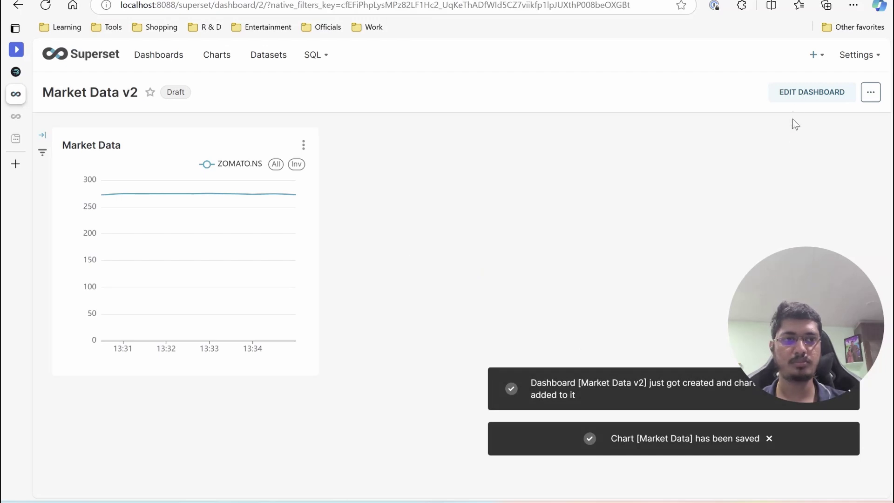
pyautogui.click(794, 93)
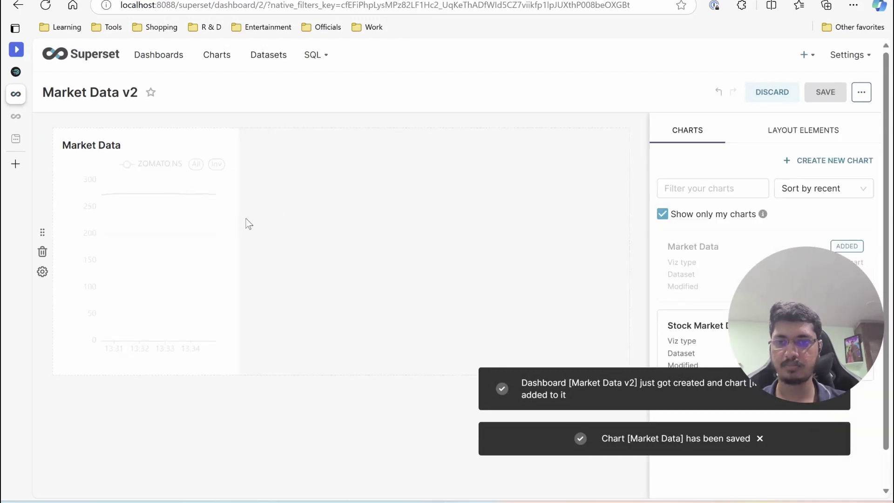
# Step: Widen the Market Data chart to full width, save, and set a 30-second auto-refresh
pyautogui.moveTo(240, 219); pyautogui.dragTo(639, 270)
pyautogui.click(825, 91)
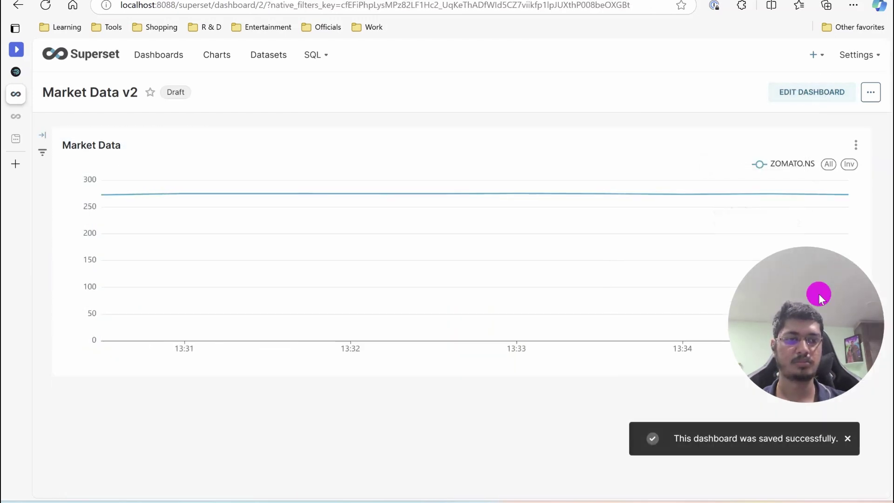
pyautogui.moveTo(840, 244)
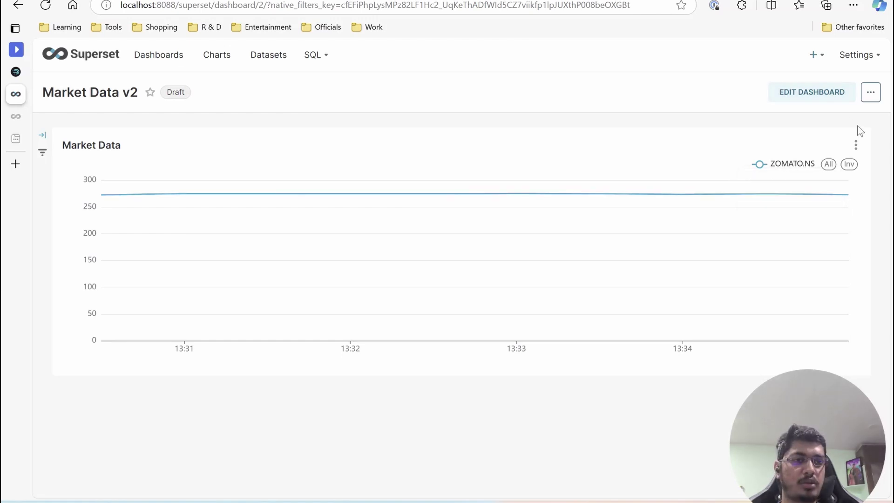
pyautogui.click(870, 93)
pyautogui.click(809, 228)
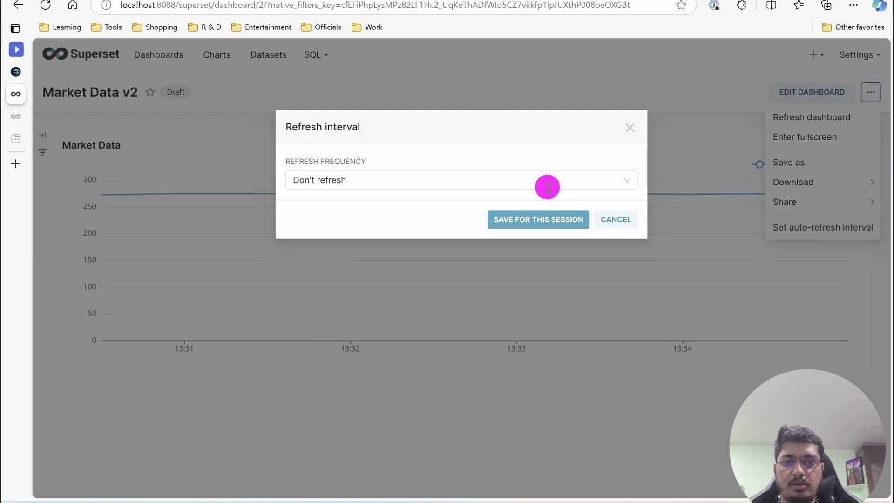
pyautogui.click(548, 187)
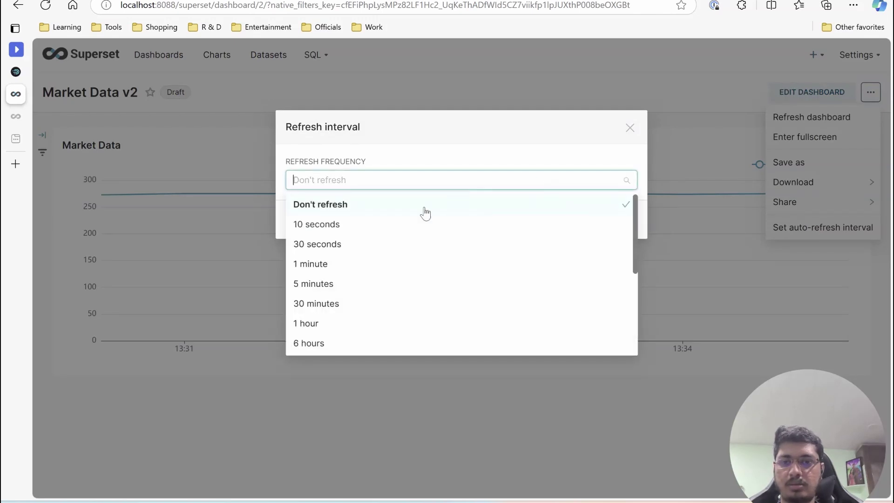
pyautogui.click(371, 243)
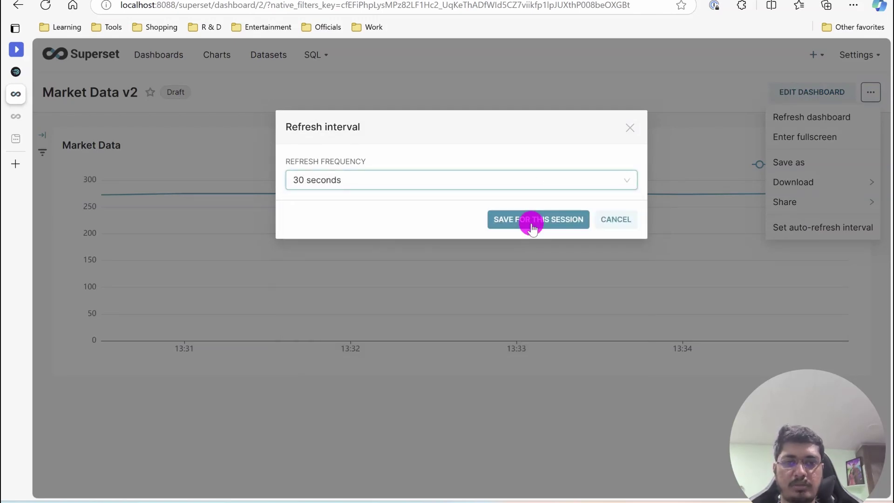
pyautogui.click(532, 220)
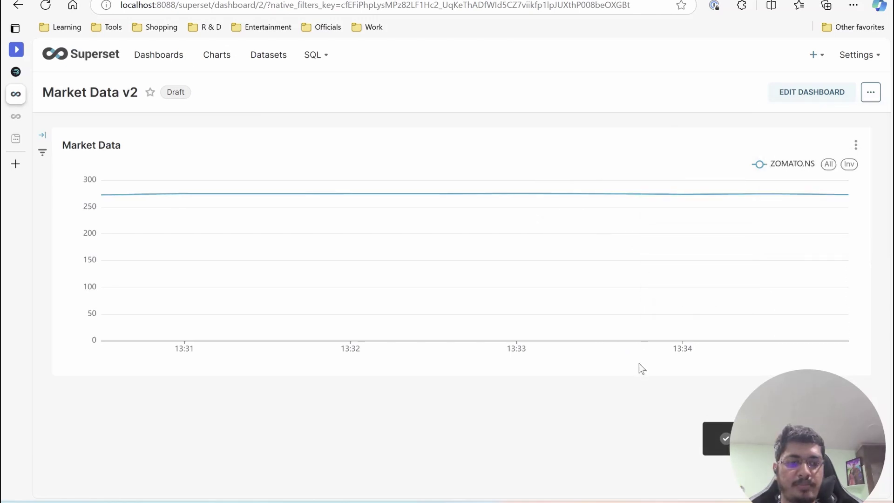
pyautogui.moveTo(844, 264)
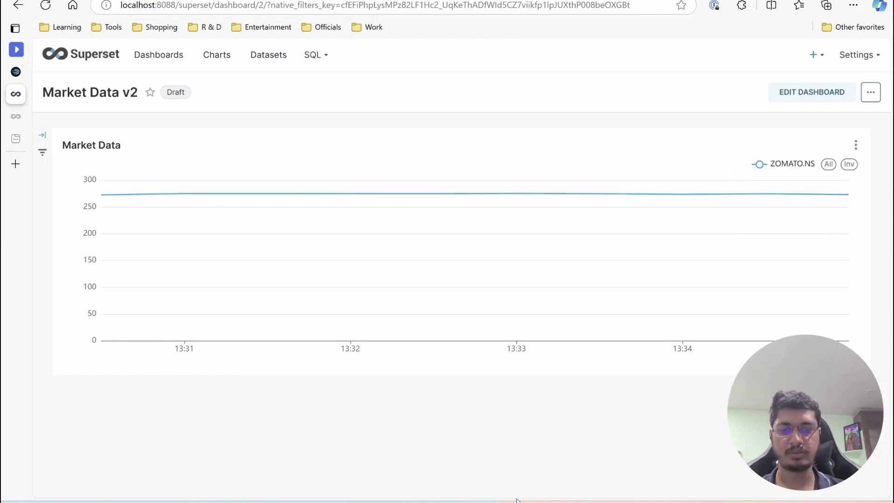
pyautogui.click(542, 454)
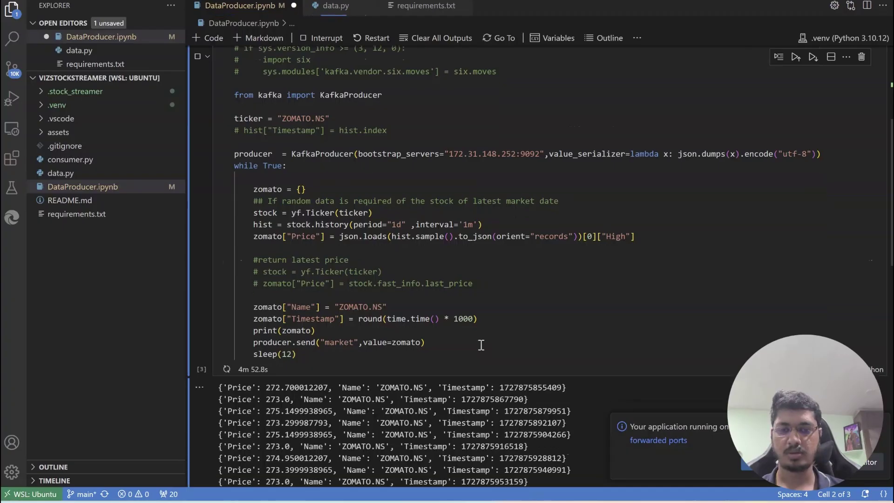
# Step: Delete and restore the producer cell, then rerun it to resume streaming ZOMATO.NS prices
pyautogui.scroll(-5, 481, 345)
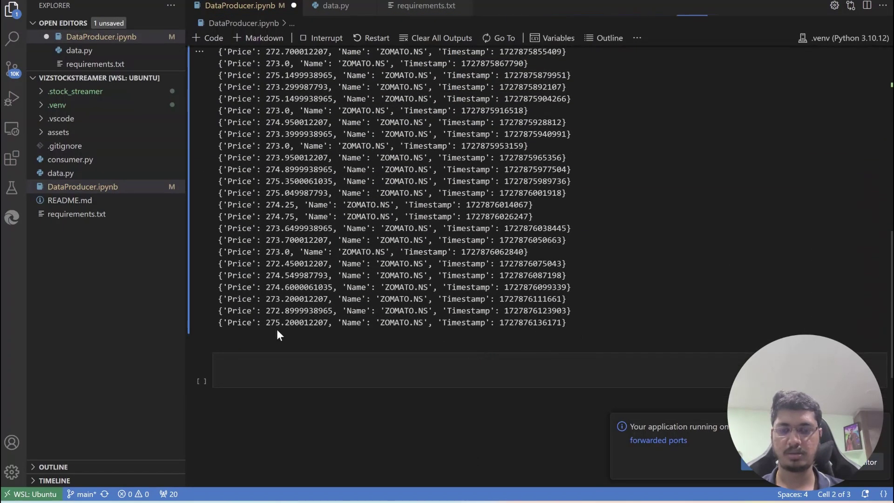
pyautogui.press('d')
pyautogui.press('d')
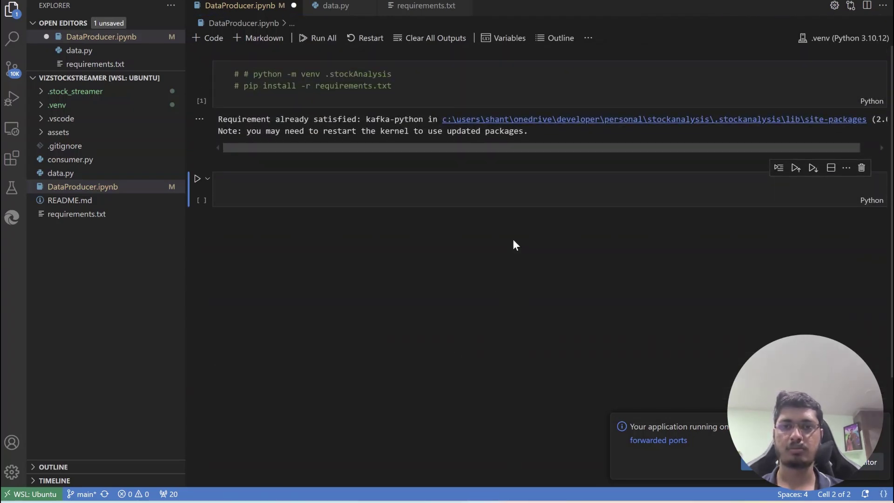
pyautogui.press('z')
pyautogui.scroll(-10, 511, 235)
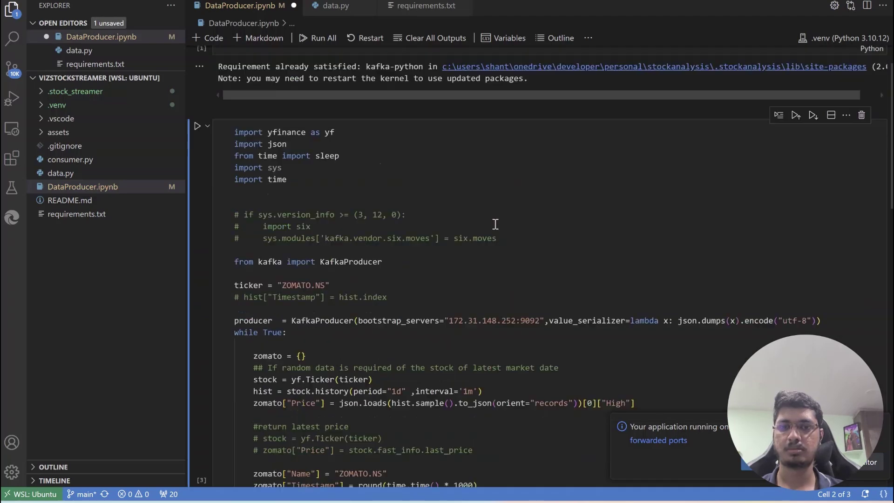
pyautogui.click(503, 151)
pyautogui.scroll(-5, 503, 151)
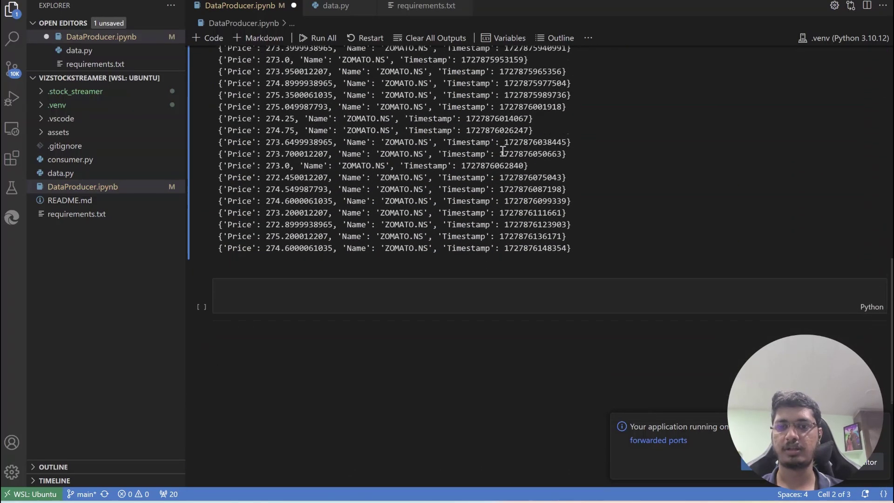
pyautogui.scroll(15, 503, 151)
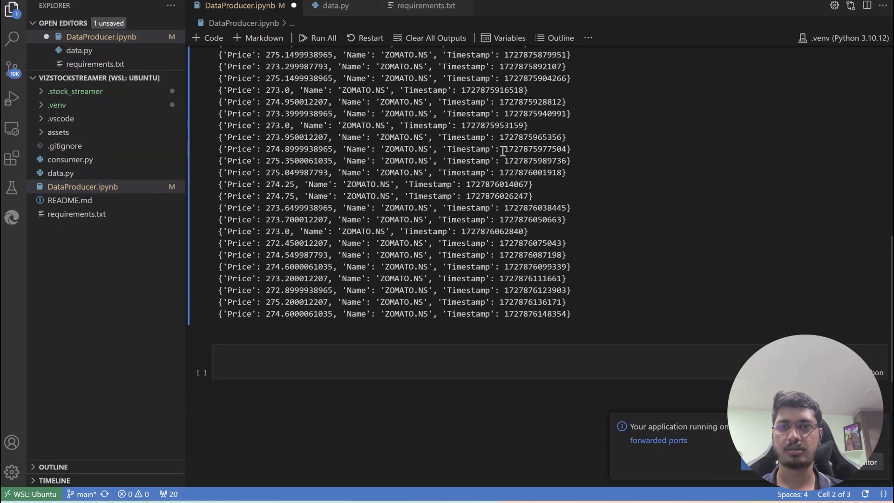
pyautogui.click(308, 455)
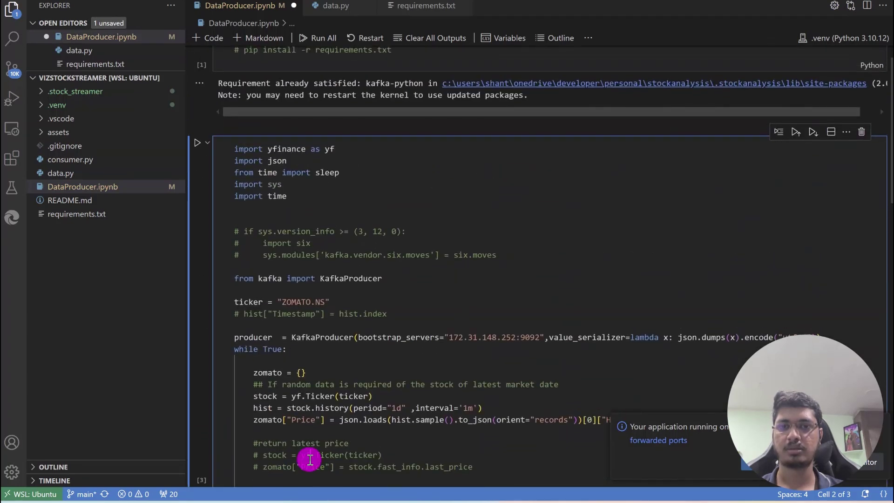
pyautogui.hotkey('ctrl', 'Return')
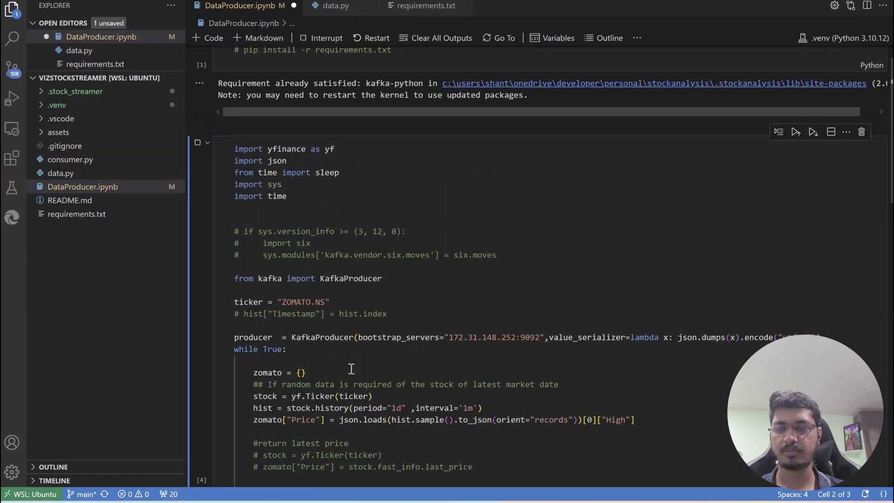
pyautogui.scroll(-5, 351, 369)
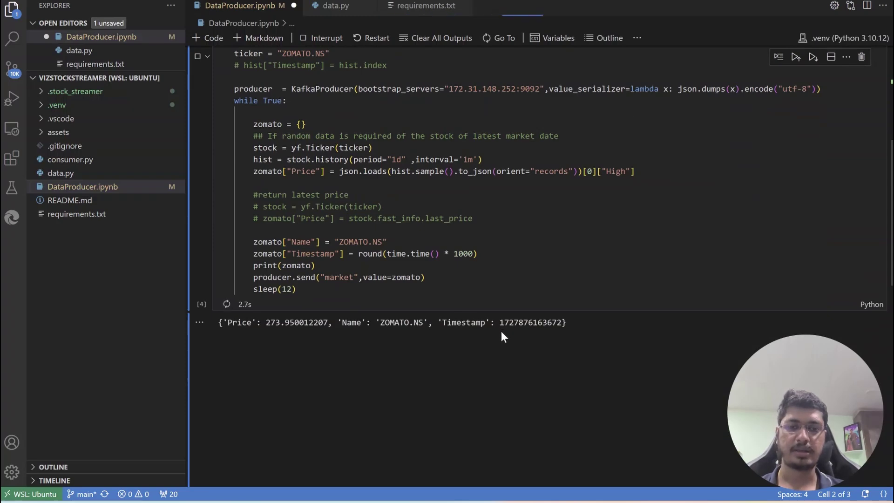
pyautogui.hotkey('alt', 'Tab')
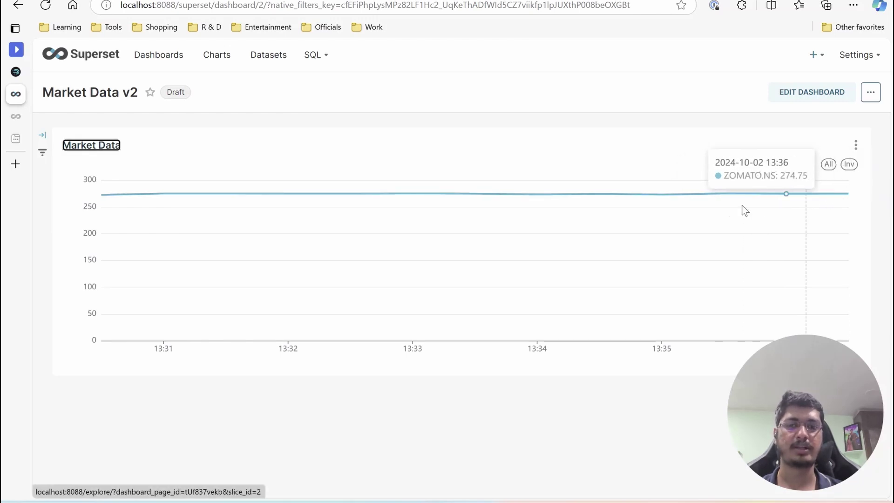
# Step: Inspect the Market Data v2 chart's refreshed prices, showing ZOMATO.NS near 275 through 13:36:30
pyautogui.click(248, 161)
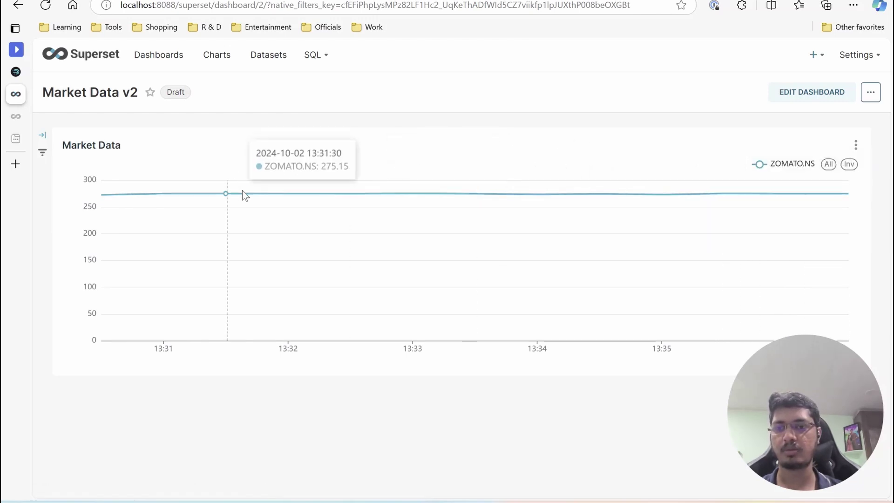